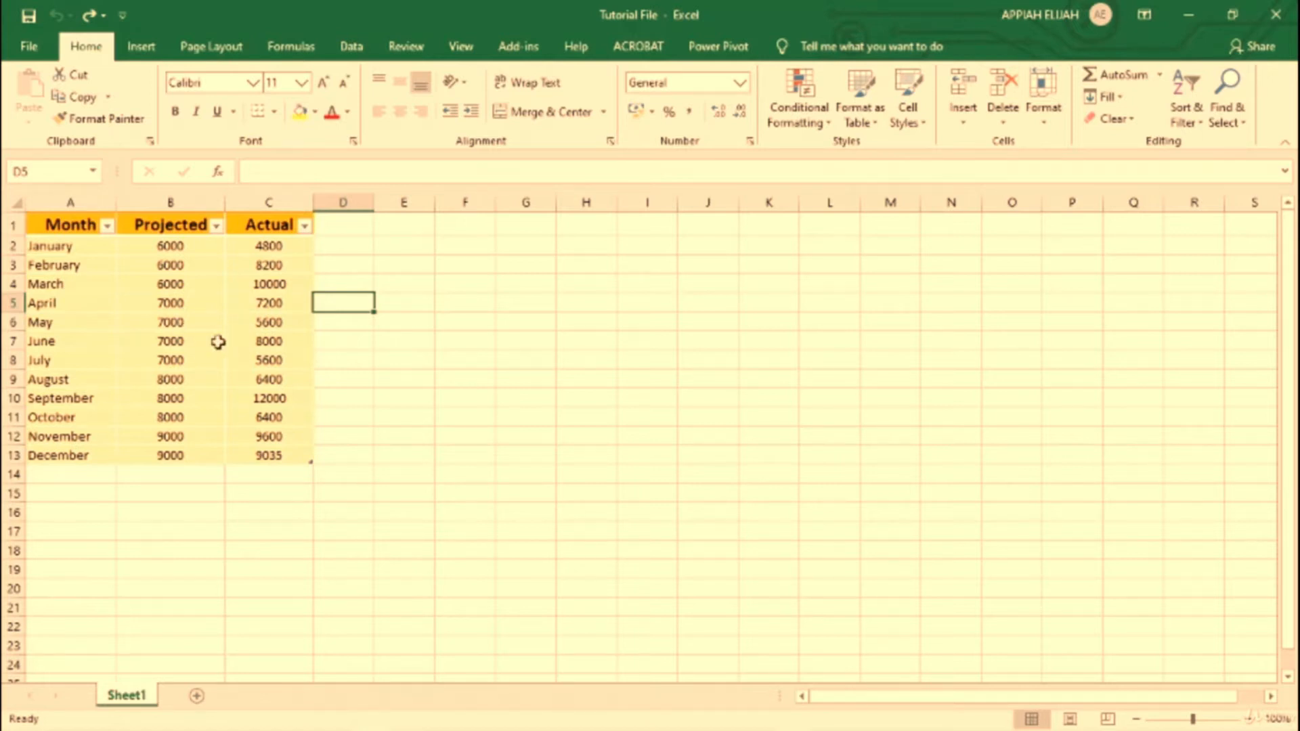
Step: Turn on the total row for the monthly Projected and Actual table
click(249, 287)
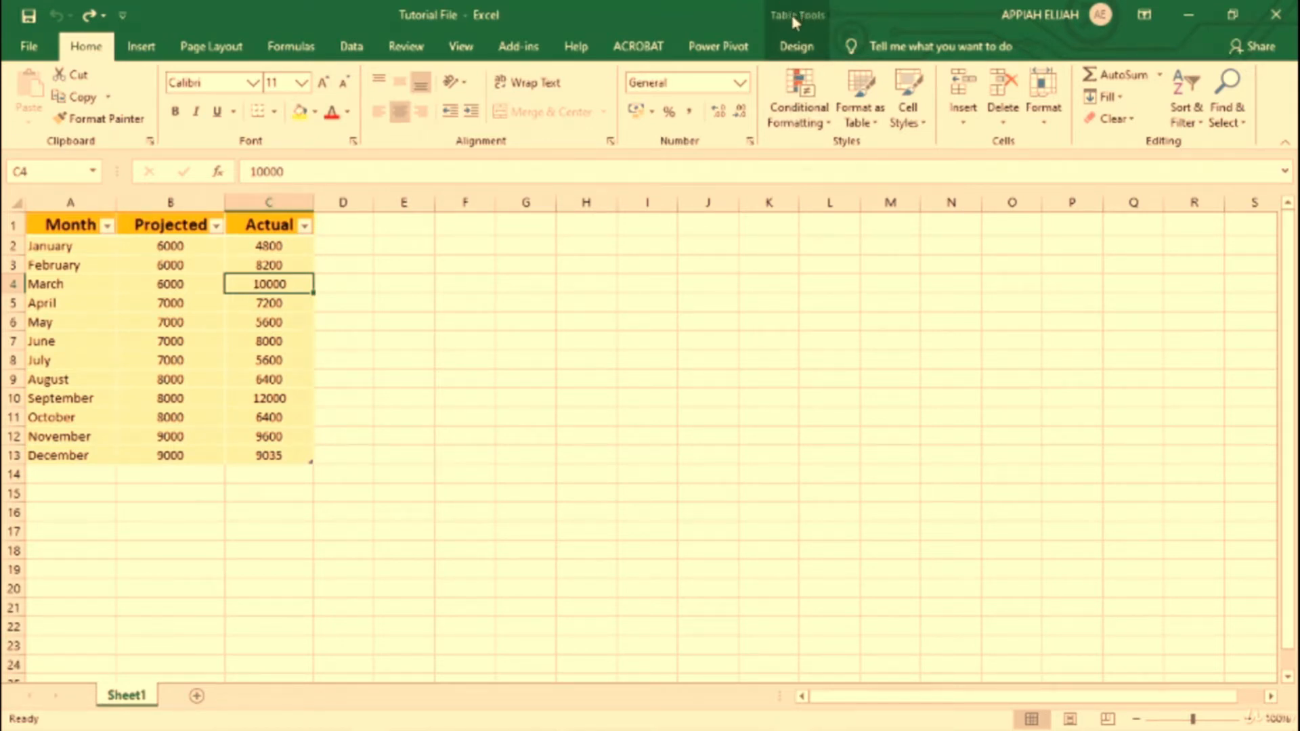
click(812, 53)
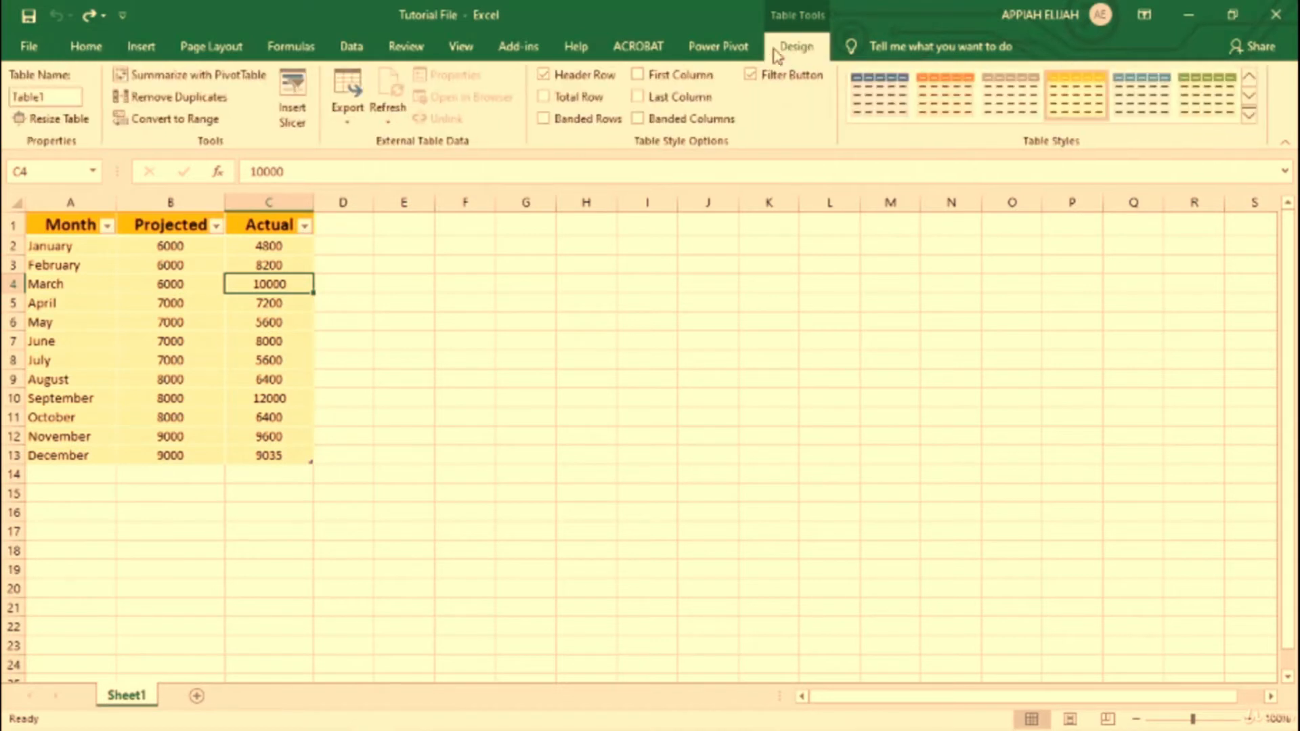
click(548, 103)
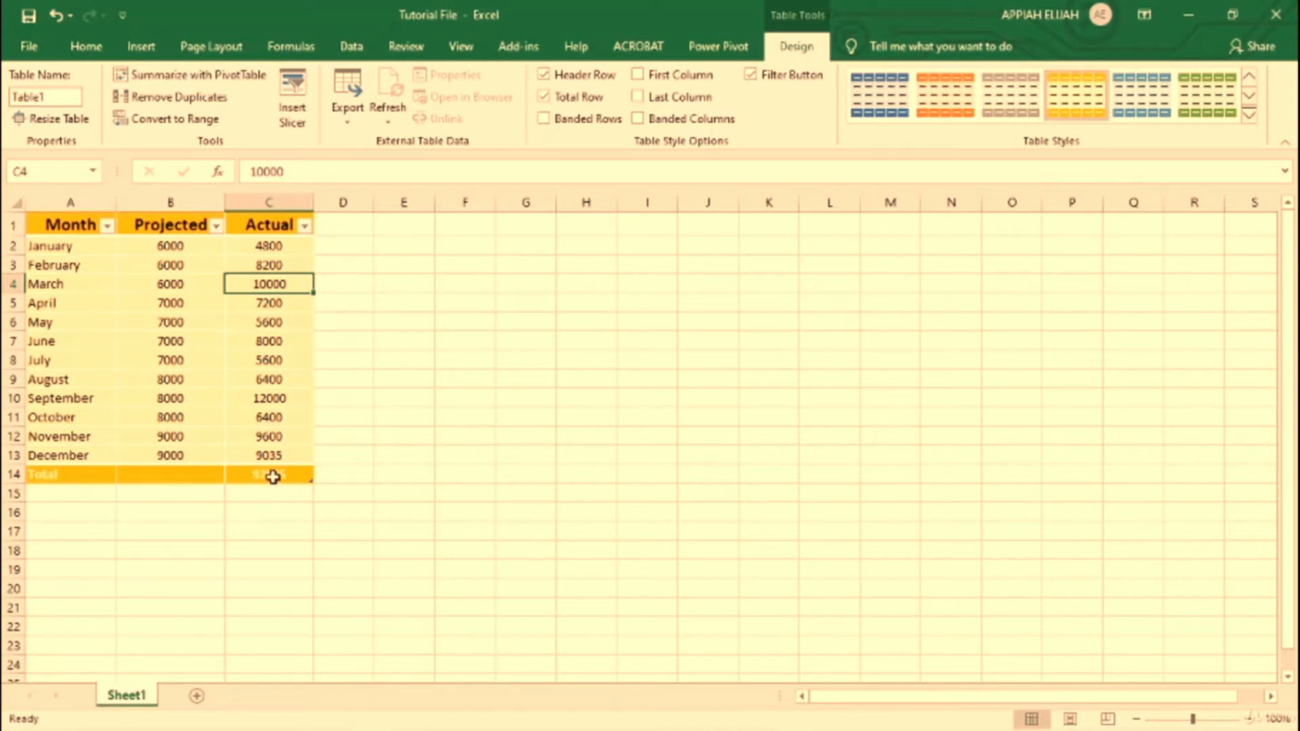
Step: Total the Projected column in cell B14 with the formula =SUM([Projected])
click(172, 474)
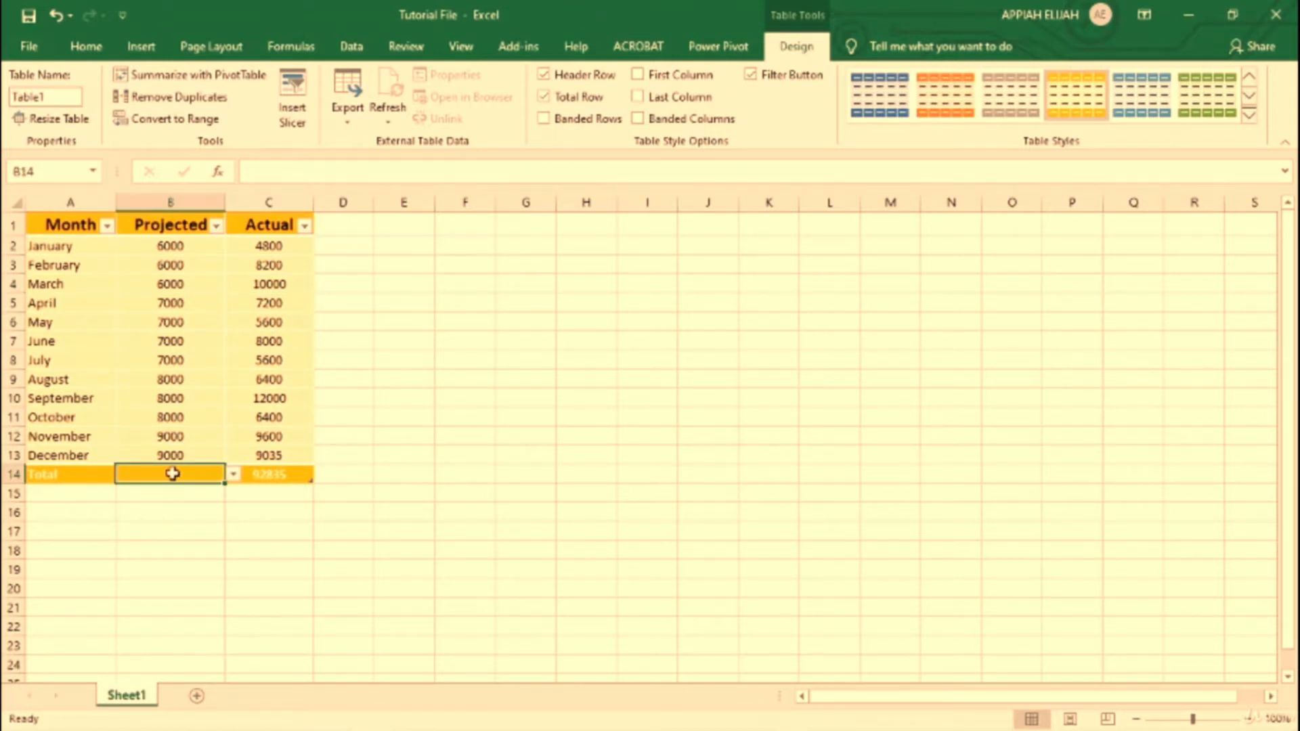
text(=S)
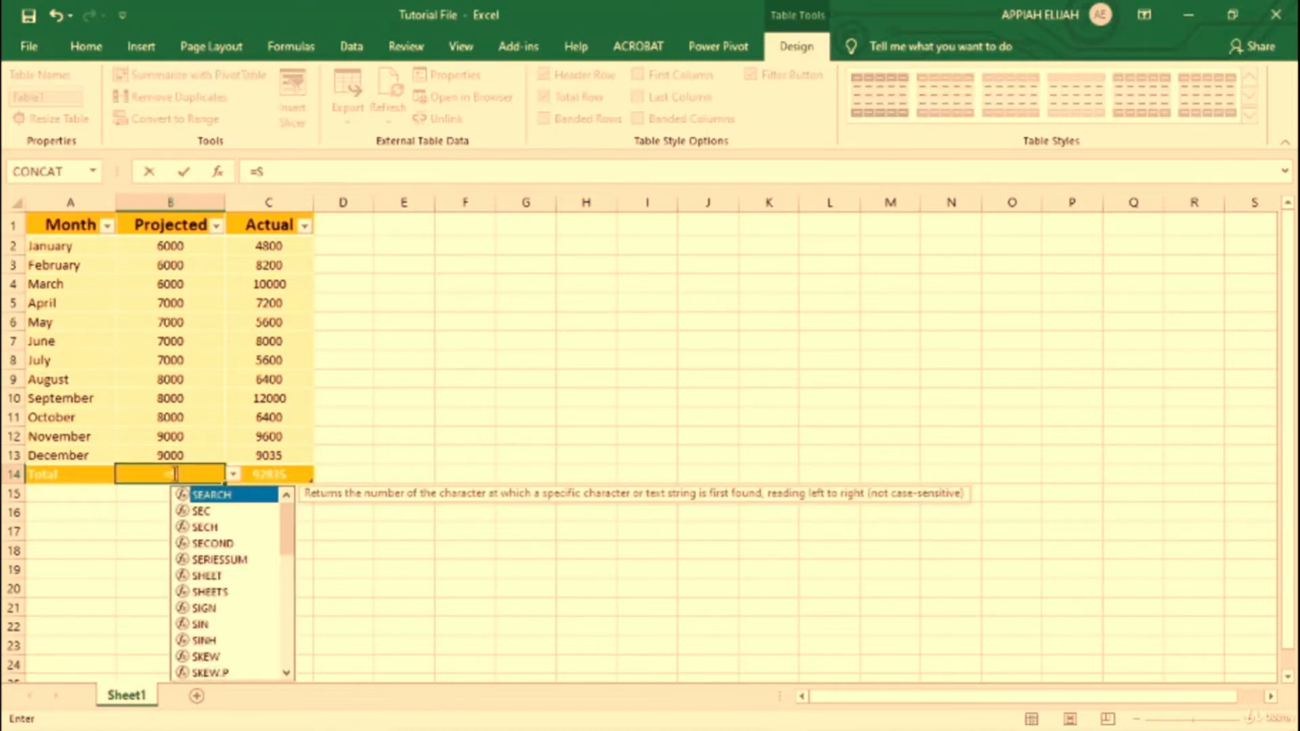
text(UM()
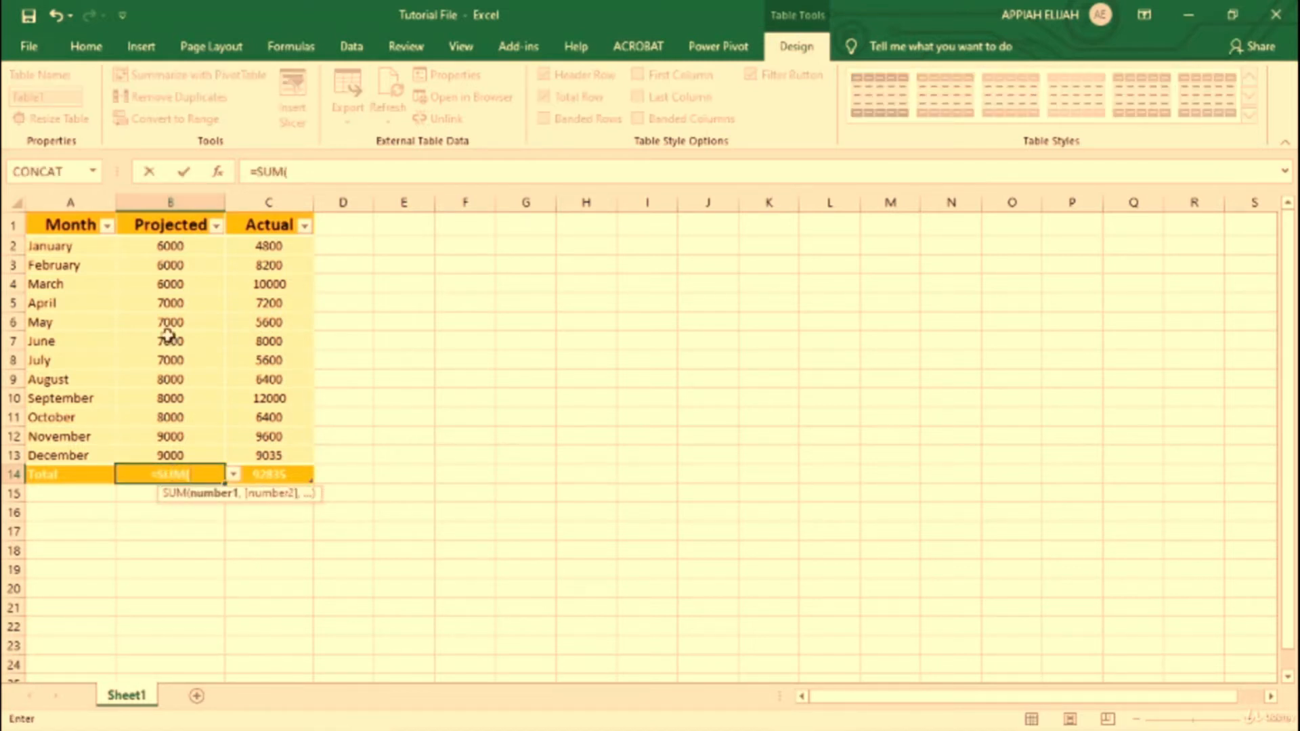
drag(172, 247, 174, 454)
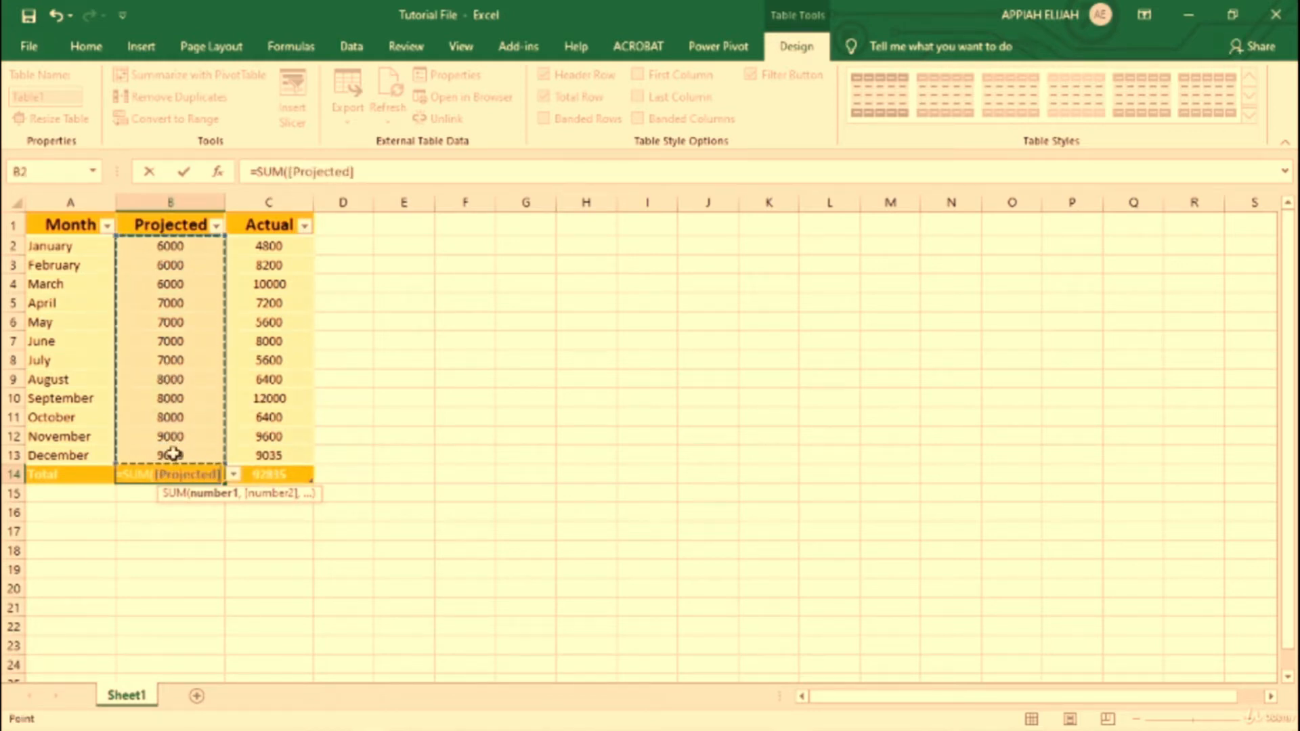
text())
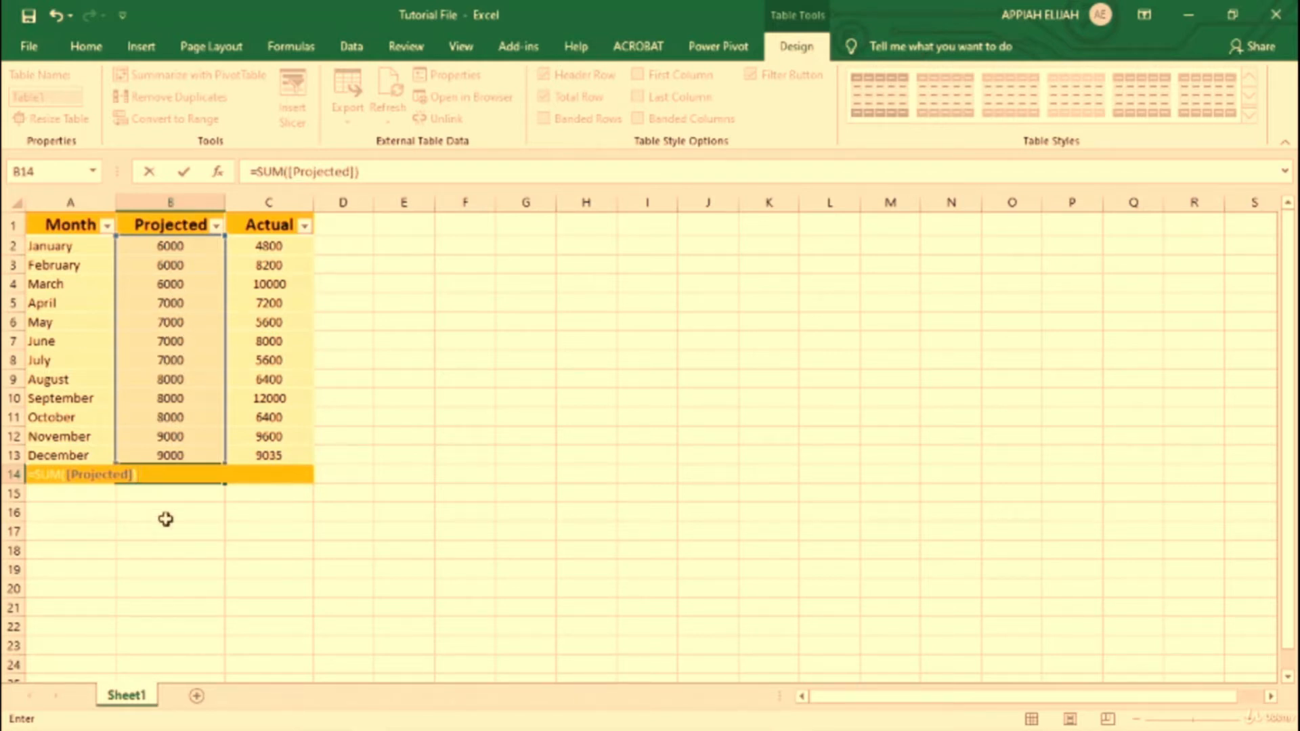
key(Return)
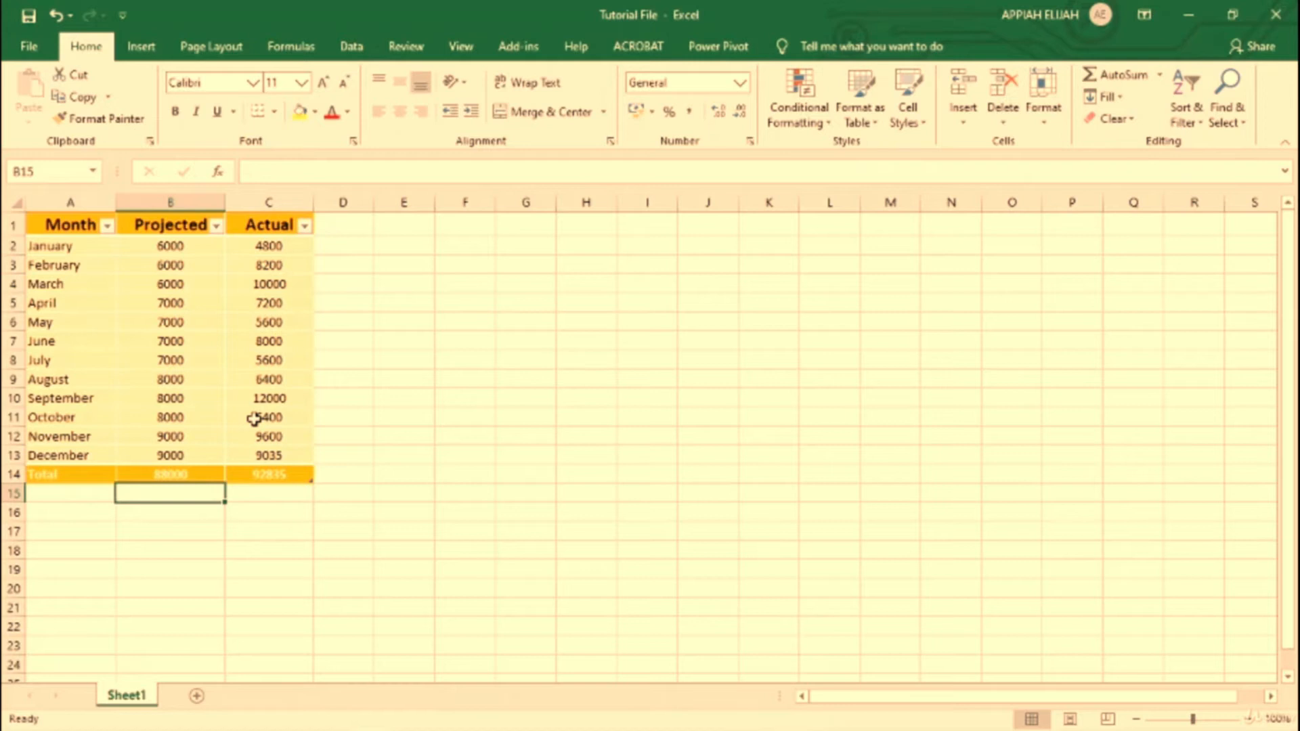
Step: Compare the formulas behind the Projected and Actual totals in row 14
scroll(254, 419, up, 2)
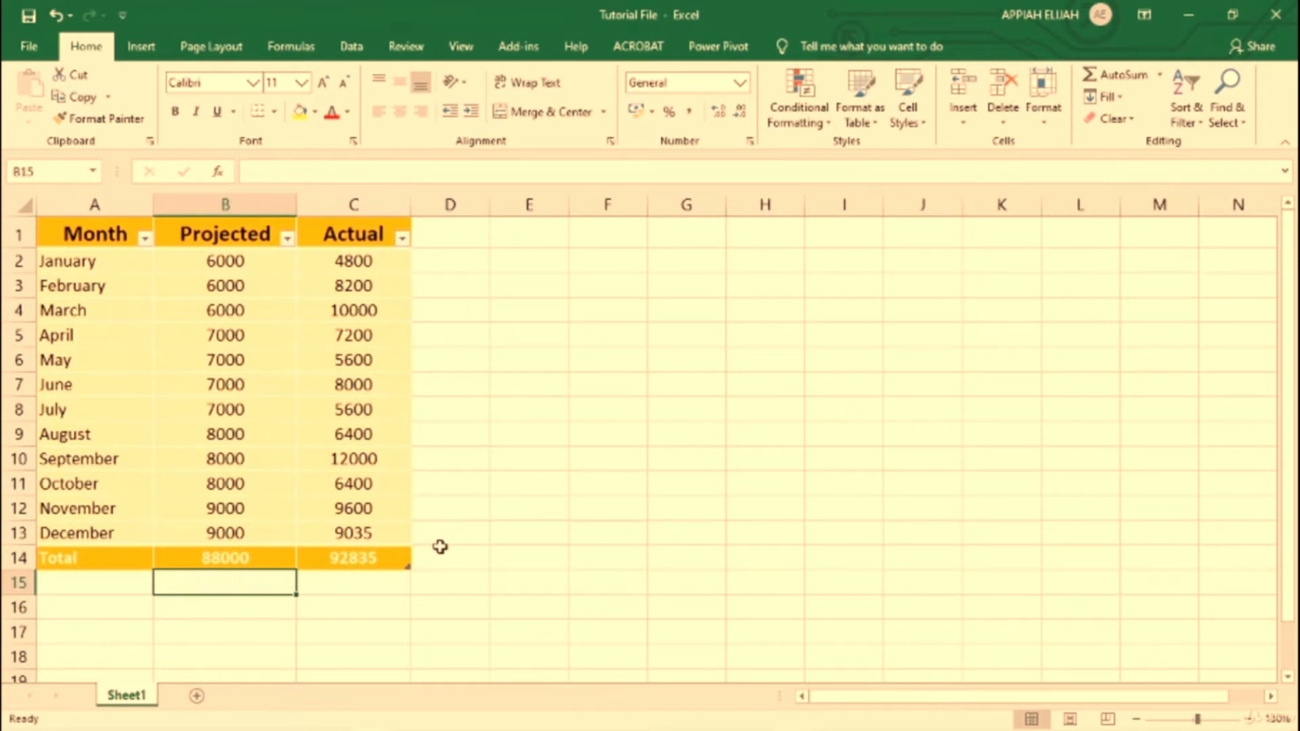
click(256, 559)
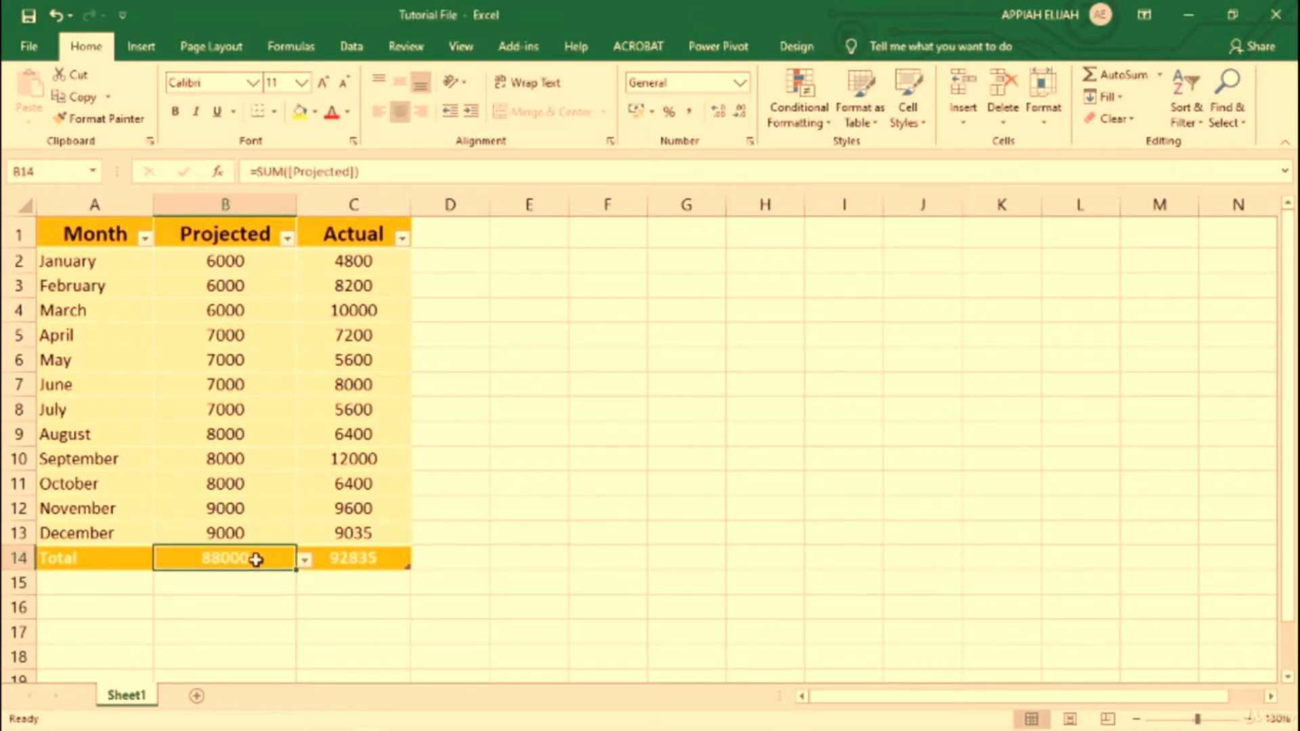
click(355, 559)
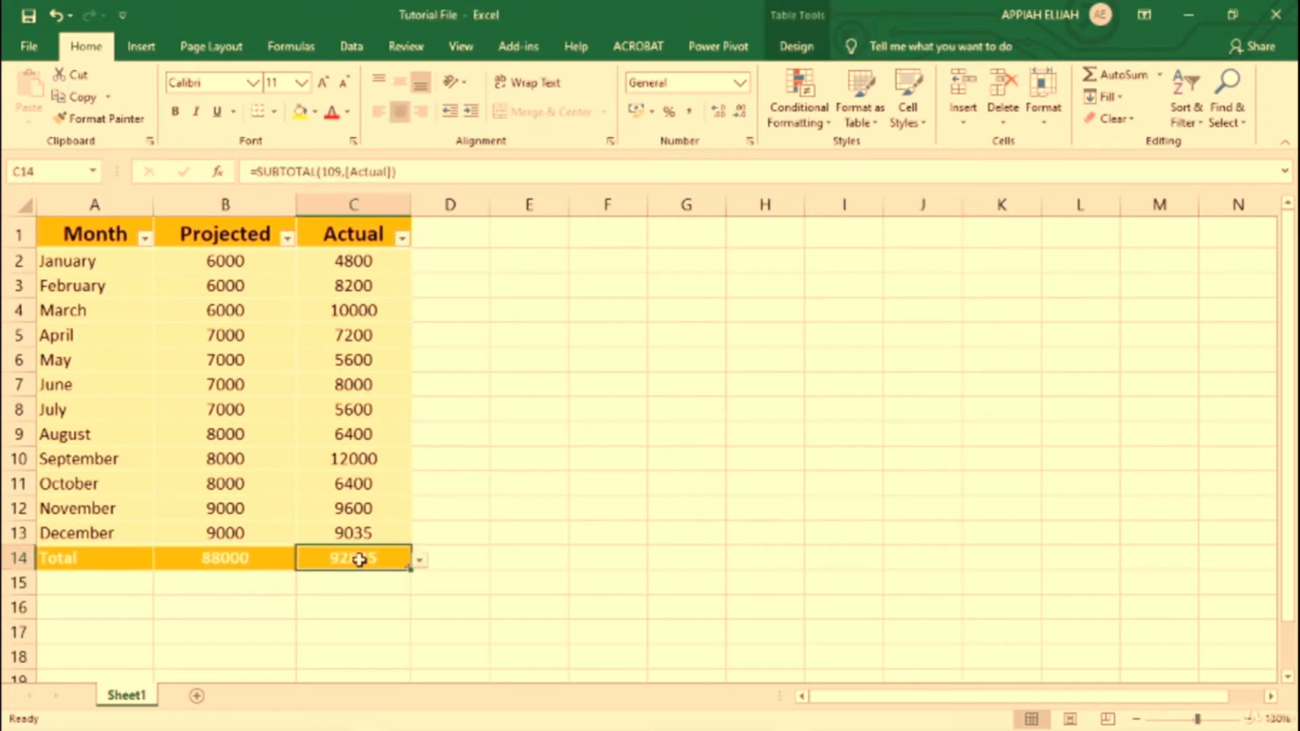
click(242, 558)
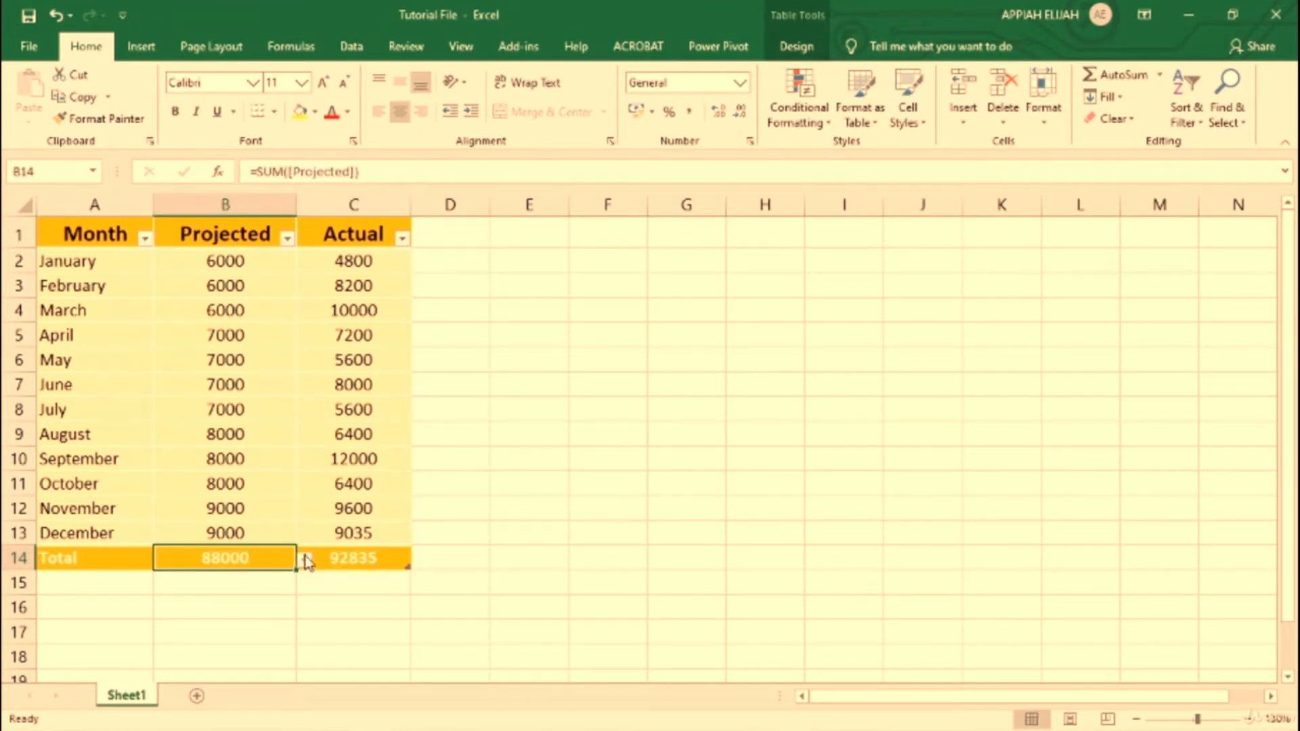
click(359, 560)
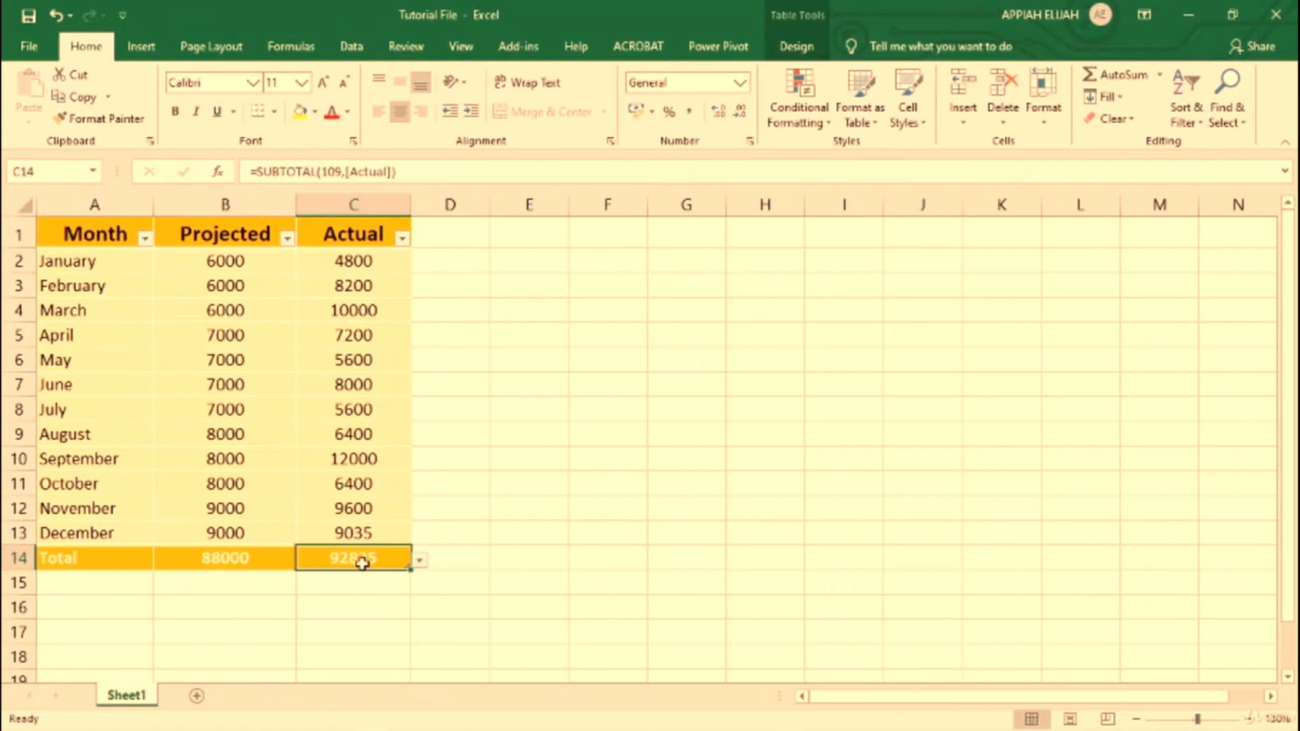
Step: Browse more functions for the Actual total, viewing the Financial and Date & Time categories and the DATEVALUE description, without inserting any
click(420, 562)
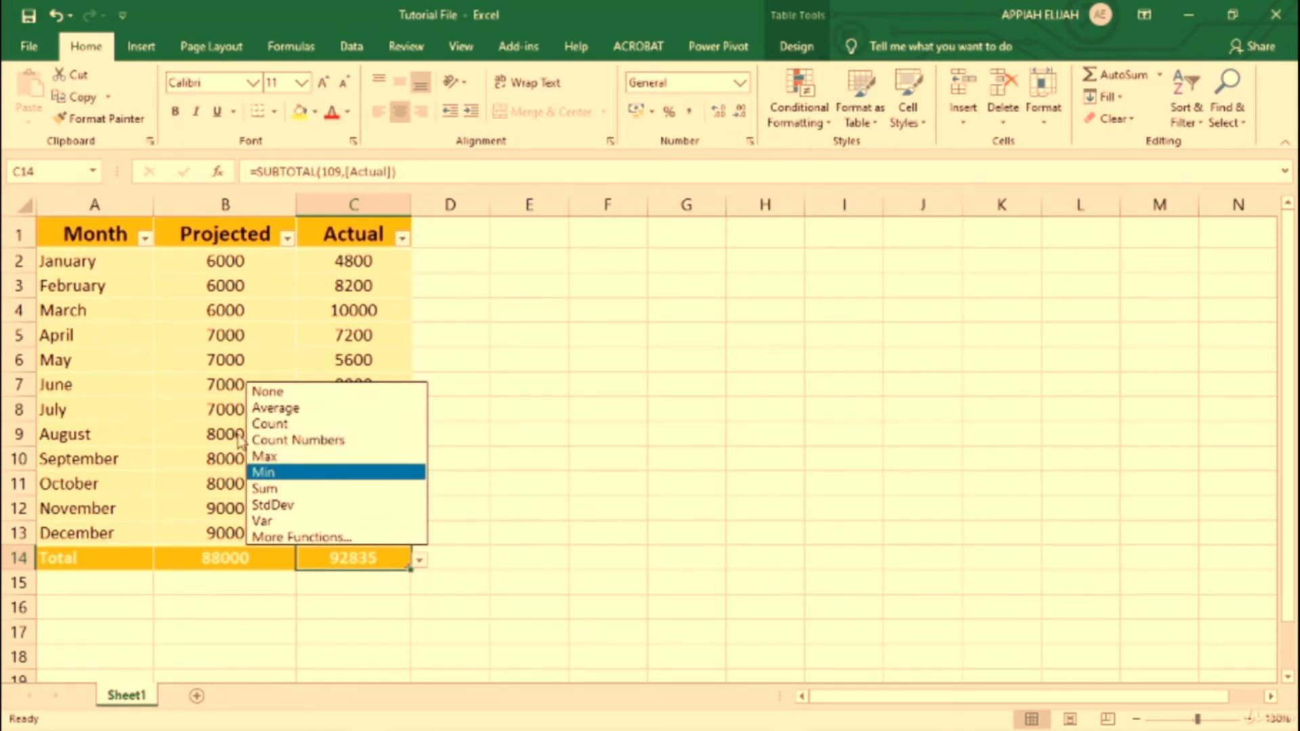
click(302, 539)
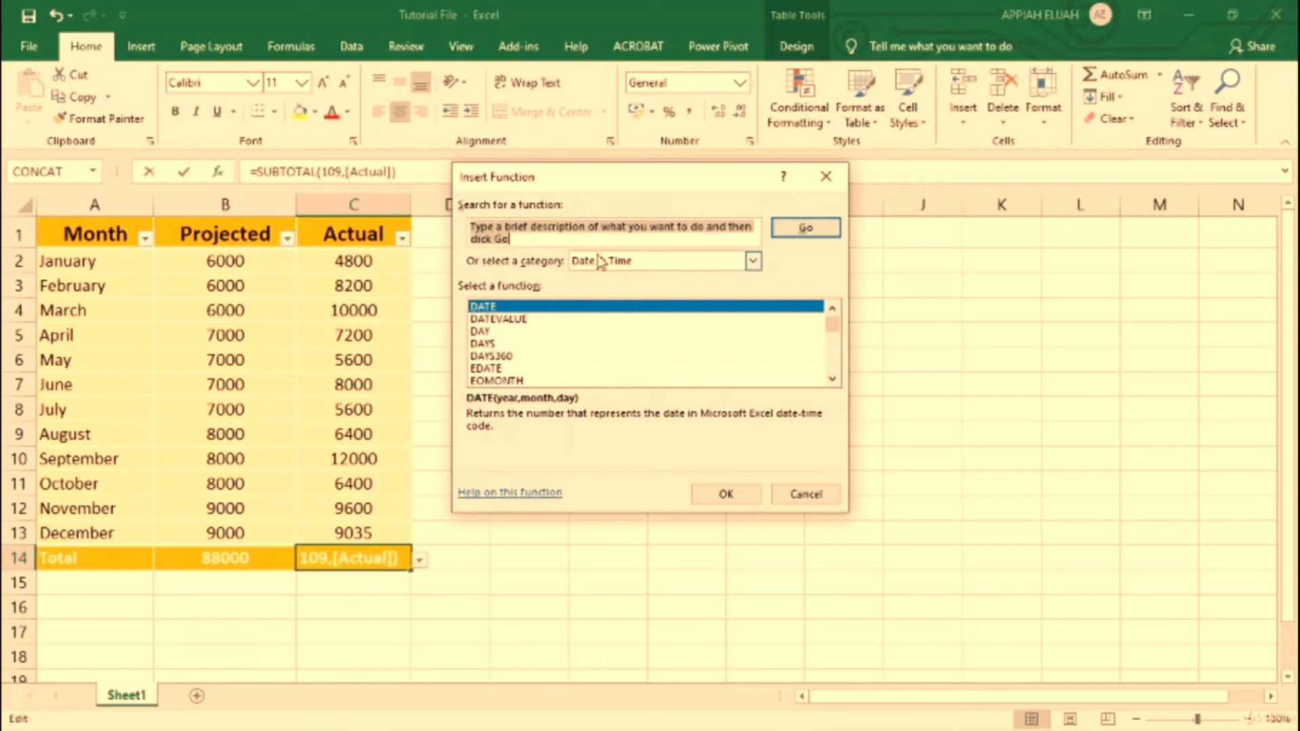
click(750, 263)
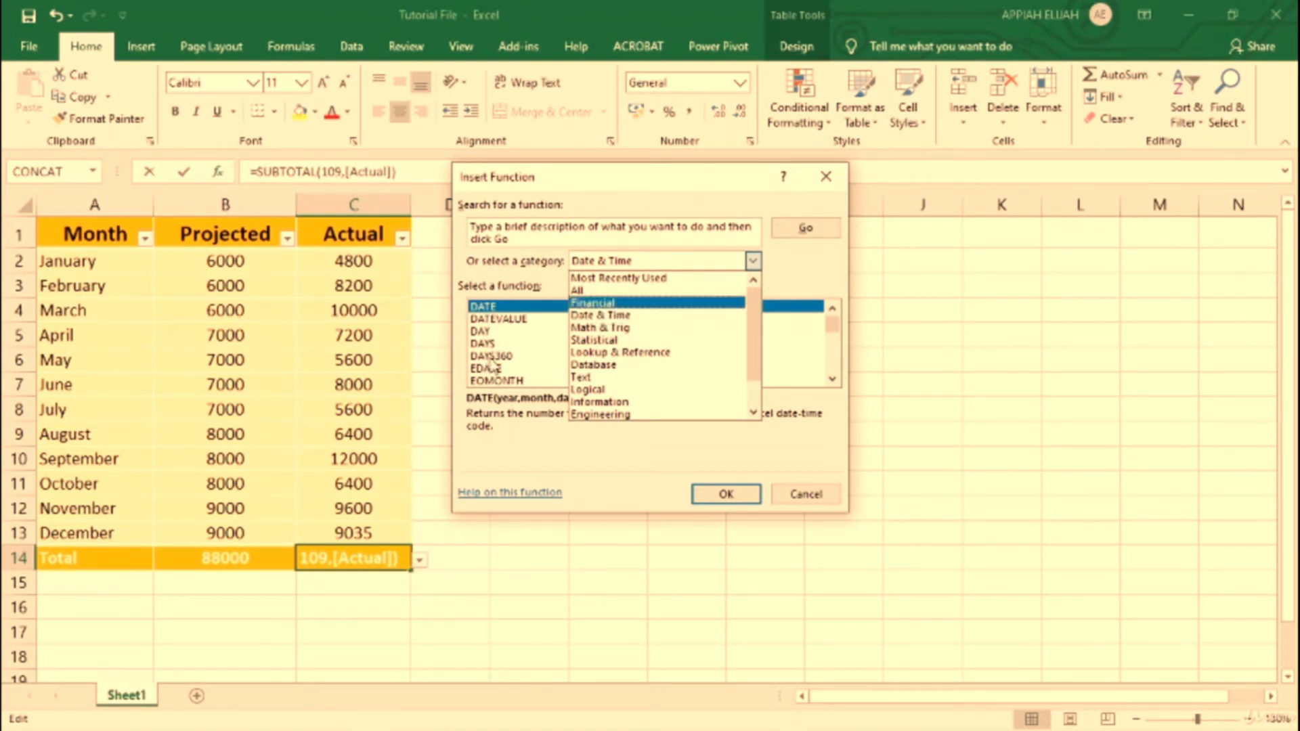
click(605, 309)
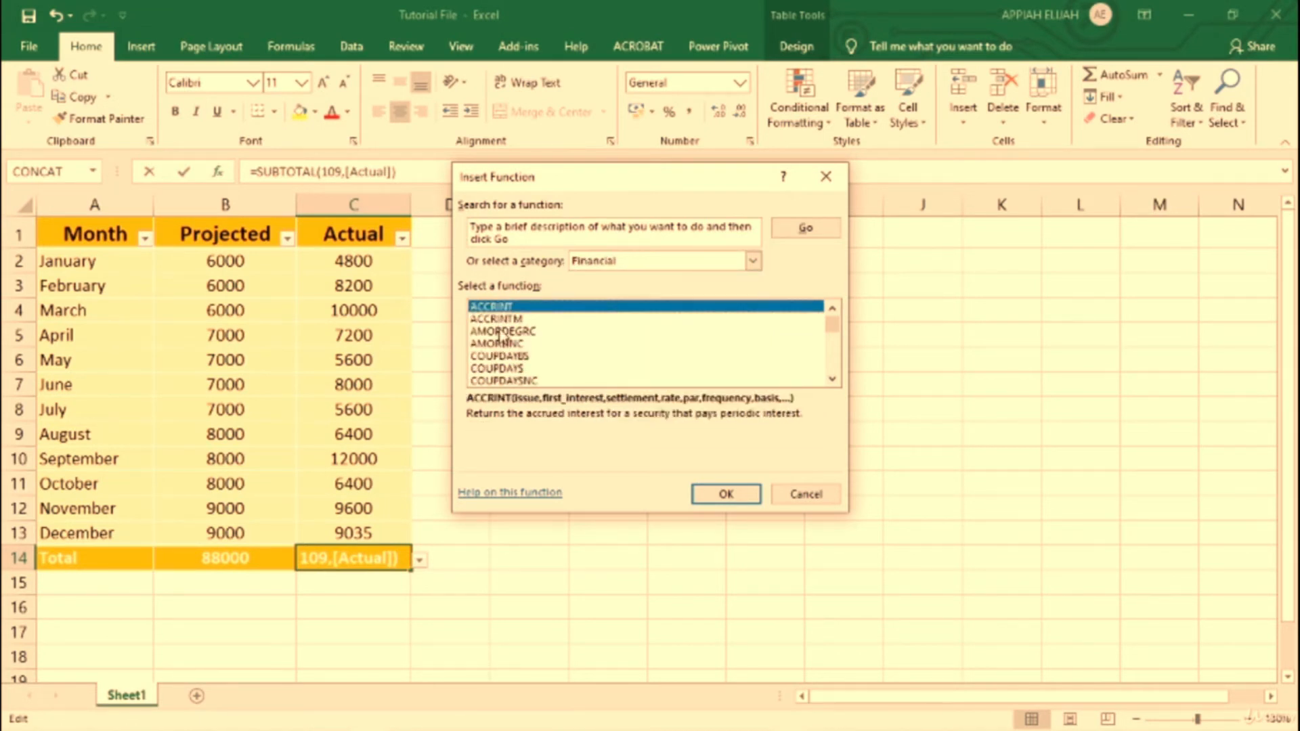
mouse_move(831, 328)
mouse_down()
mouse_move(832, 348)
mouse_move(831, 321)
mouse_up()
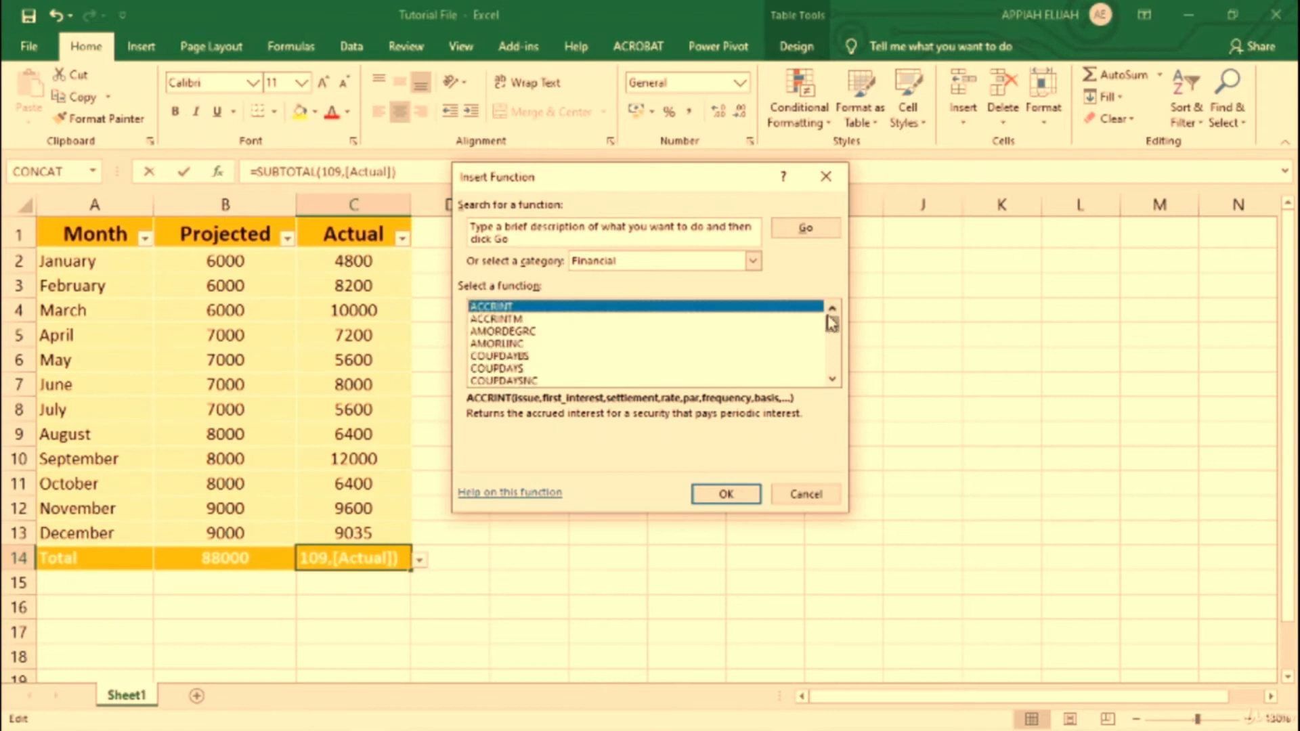
click(755, 262)
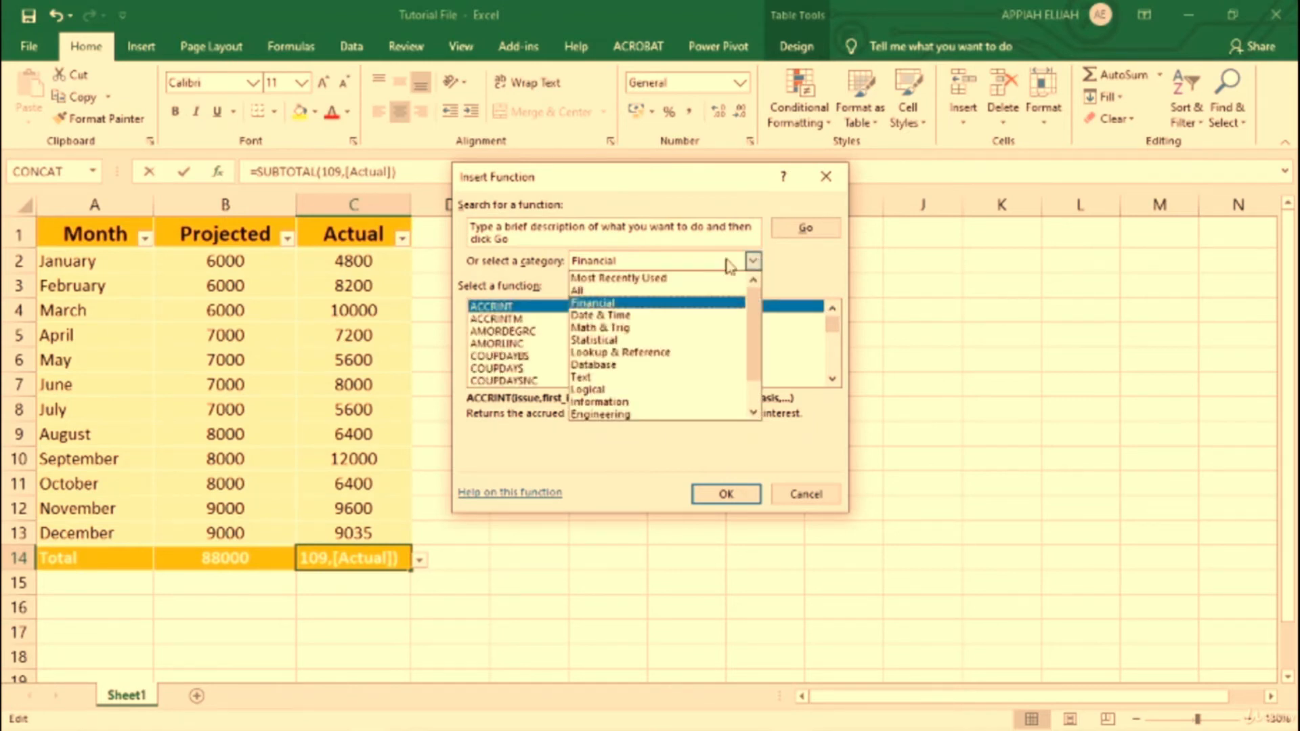
click(625, 316)
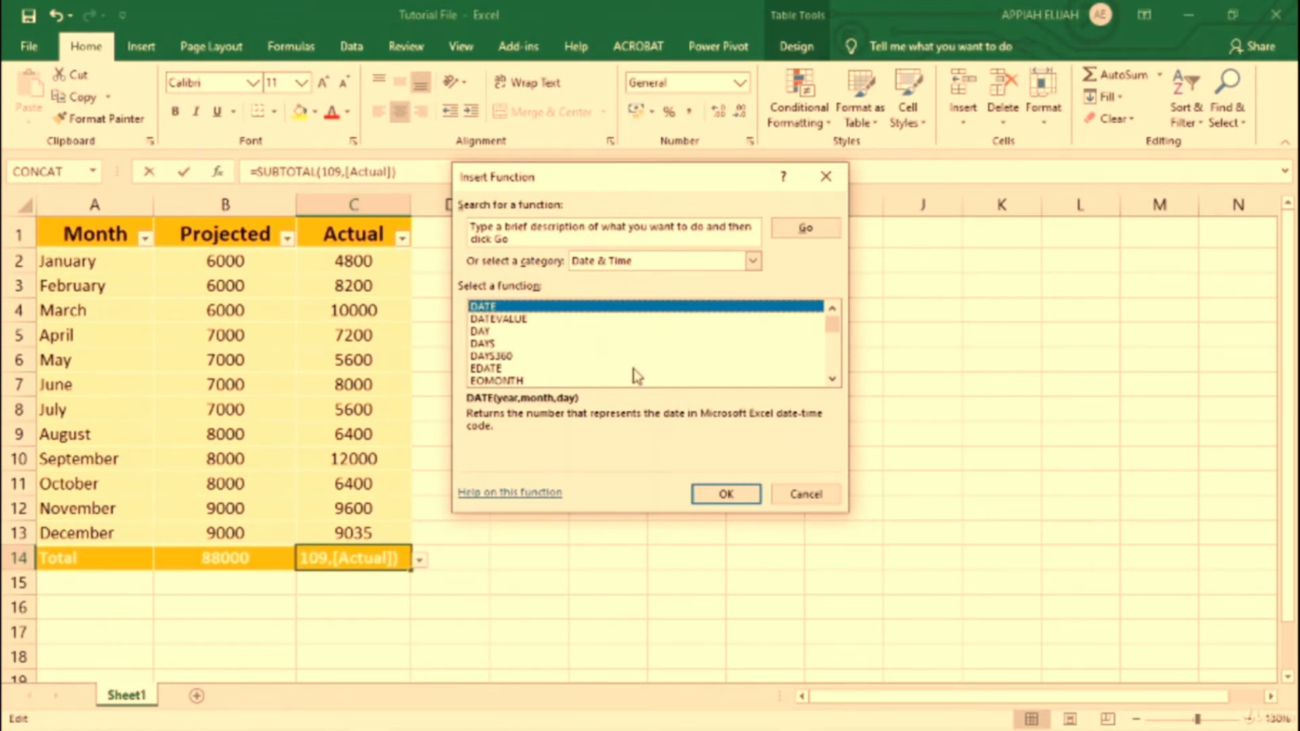
click(753, 262)
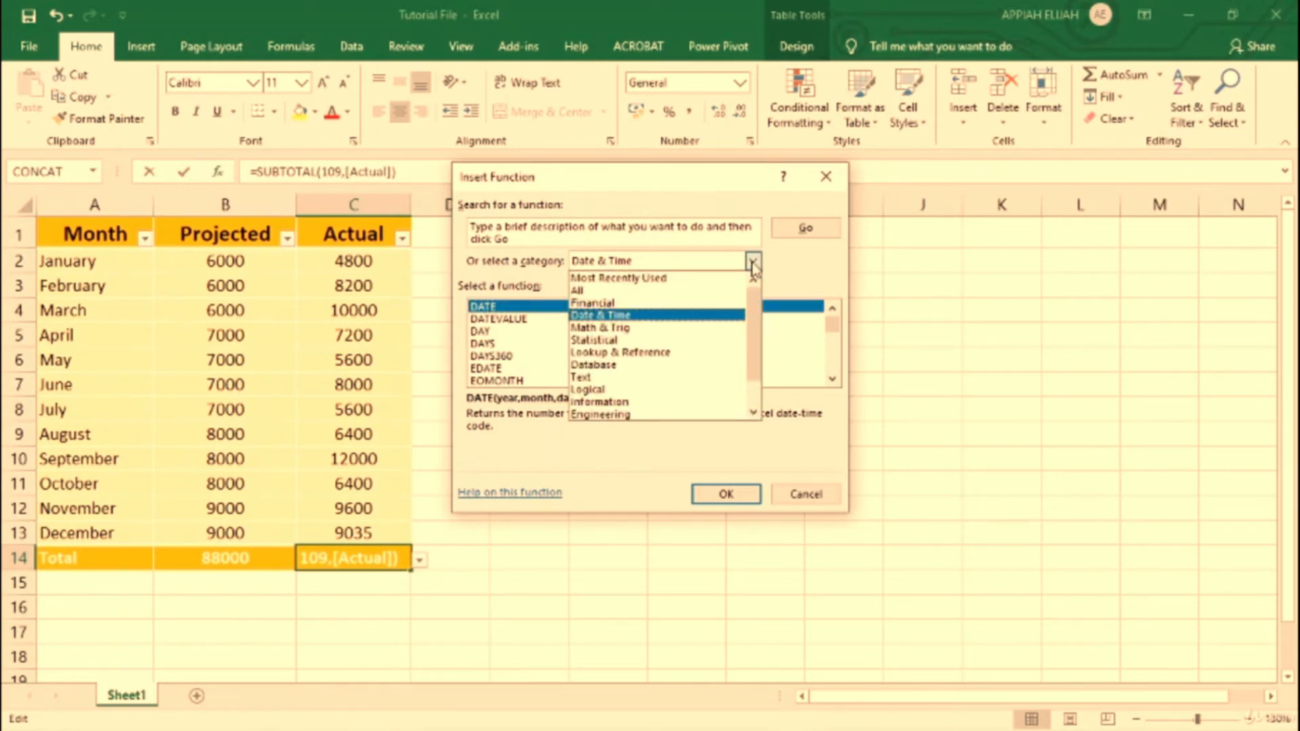
click(753, 262)
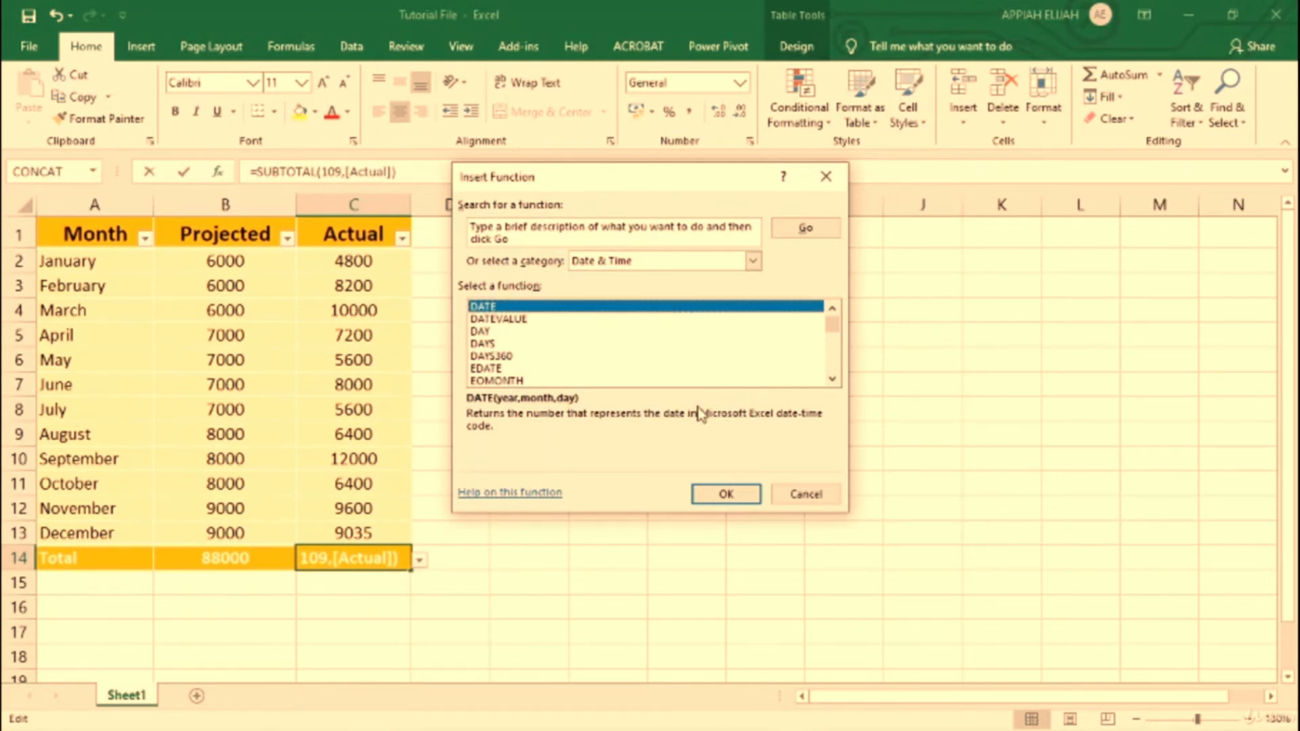
click(512, 320)
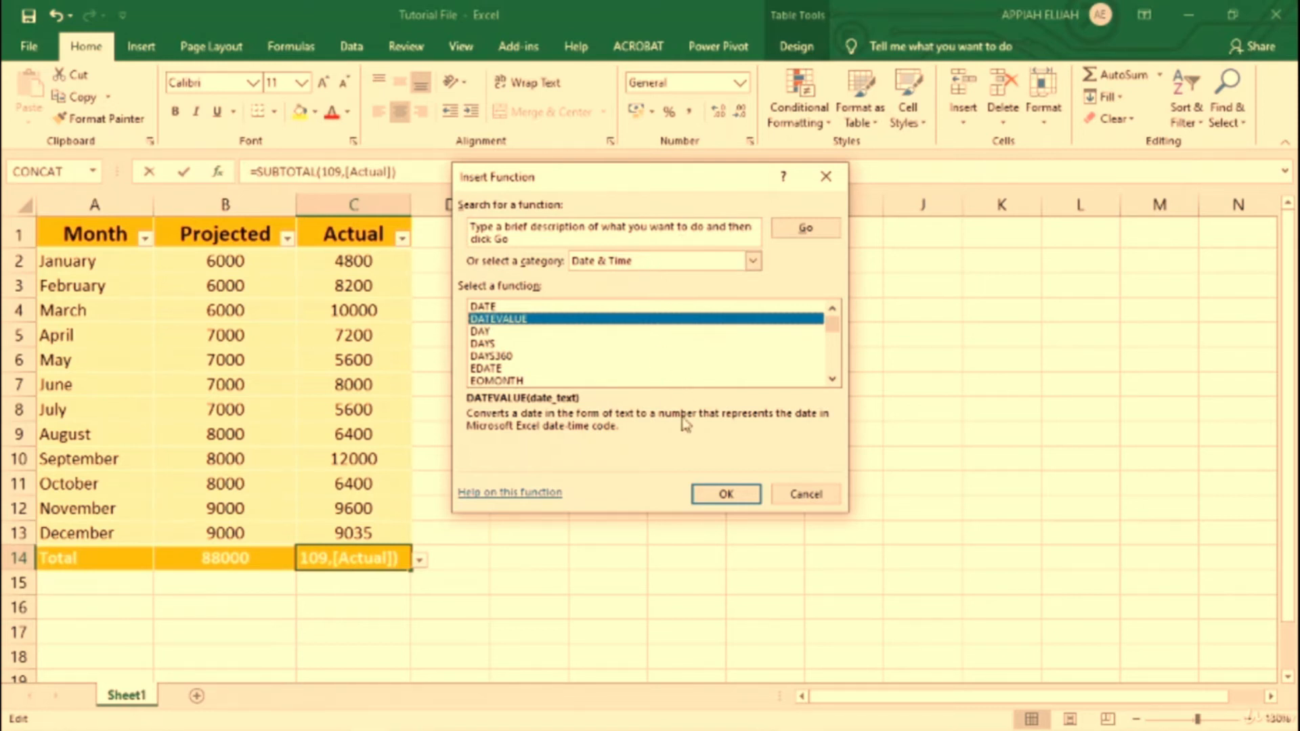
click(801, 497)
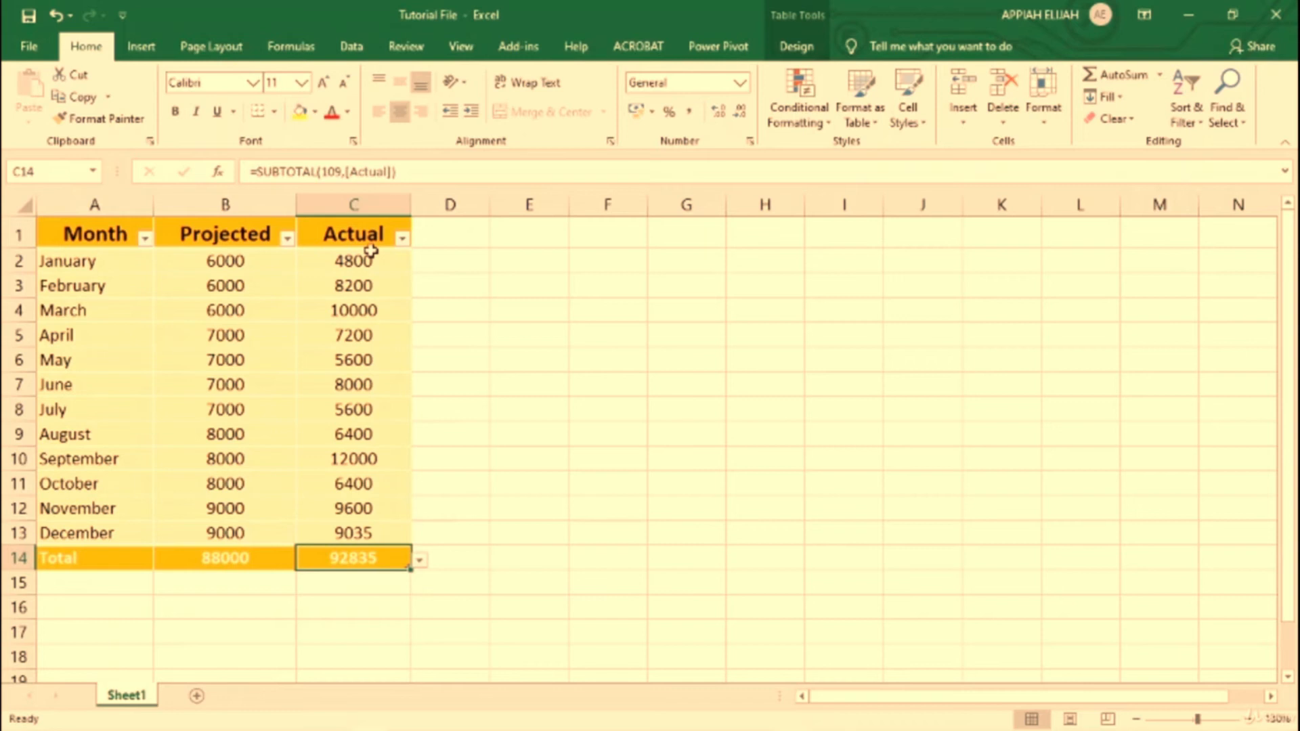
Step: Add a table column headed "Differences" in D1 and fit its width to the header
click(451, 237)
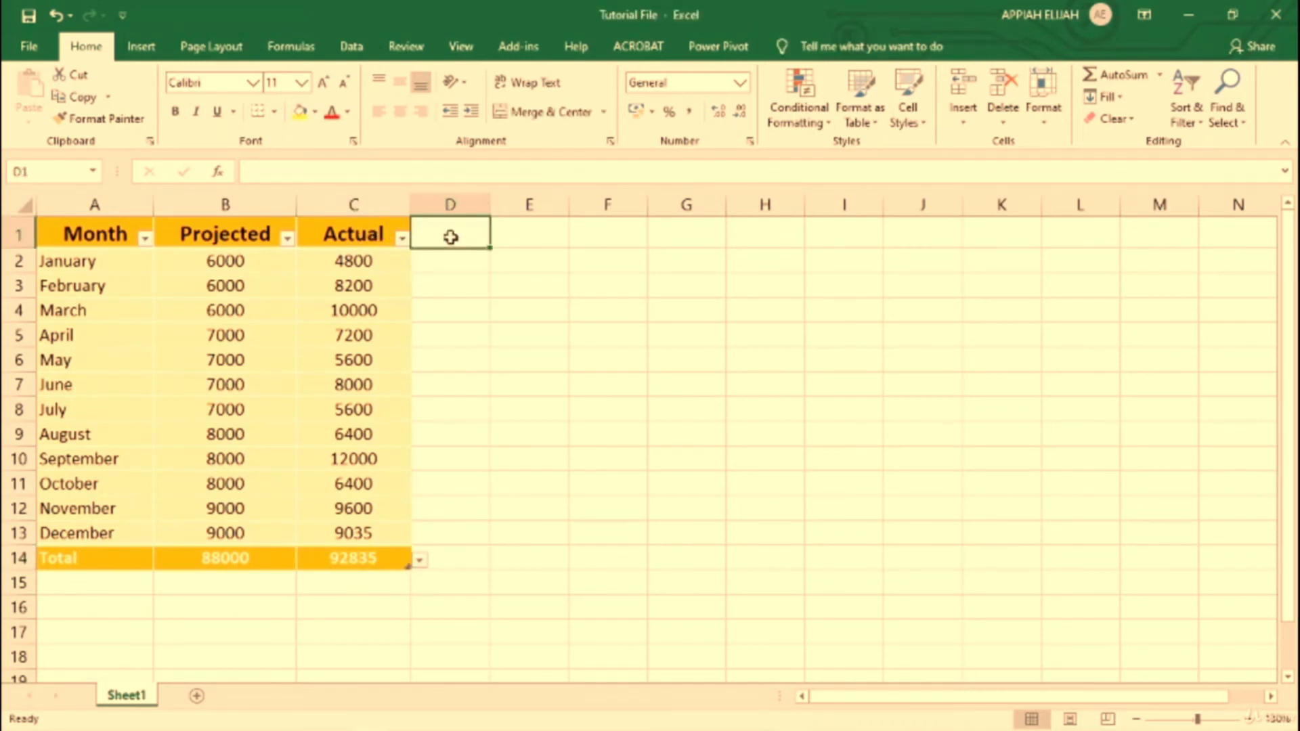
text(Diffe)
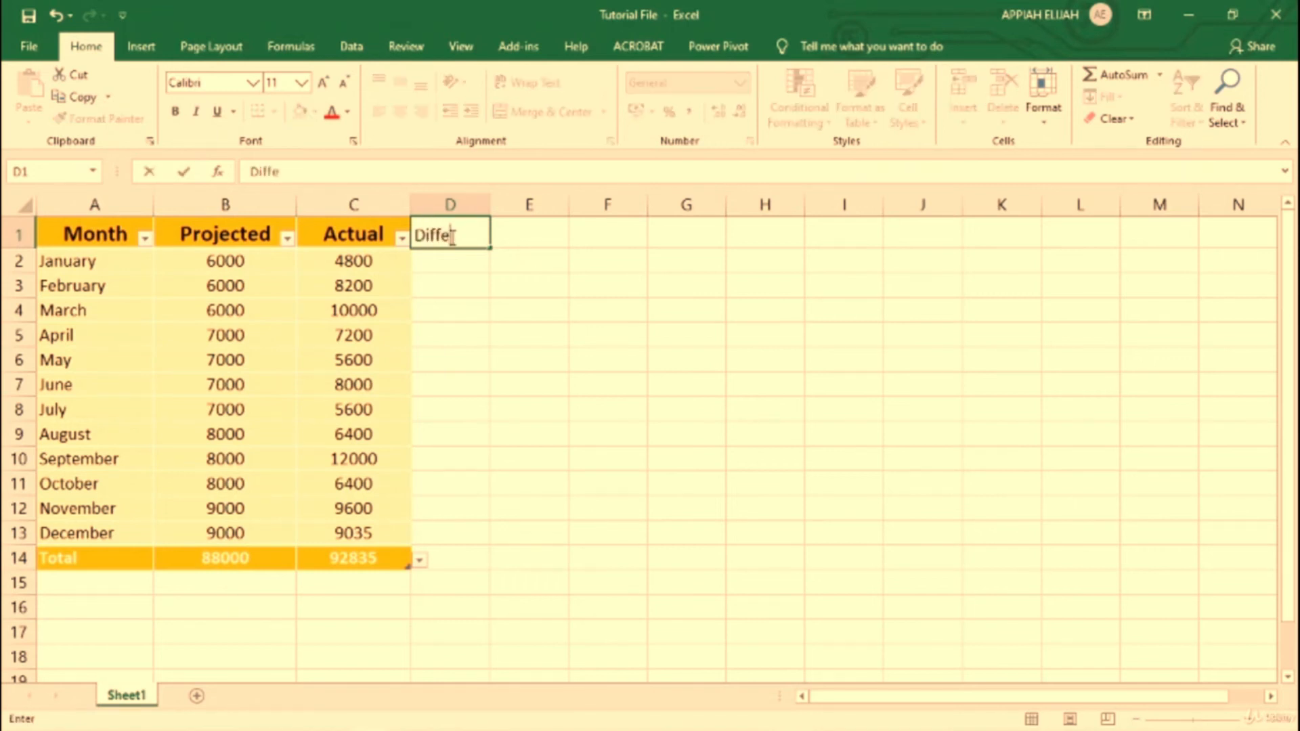
text(rences)
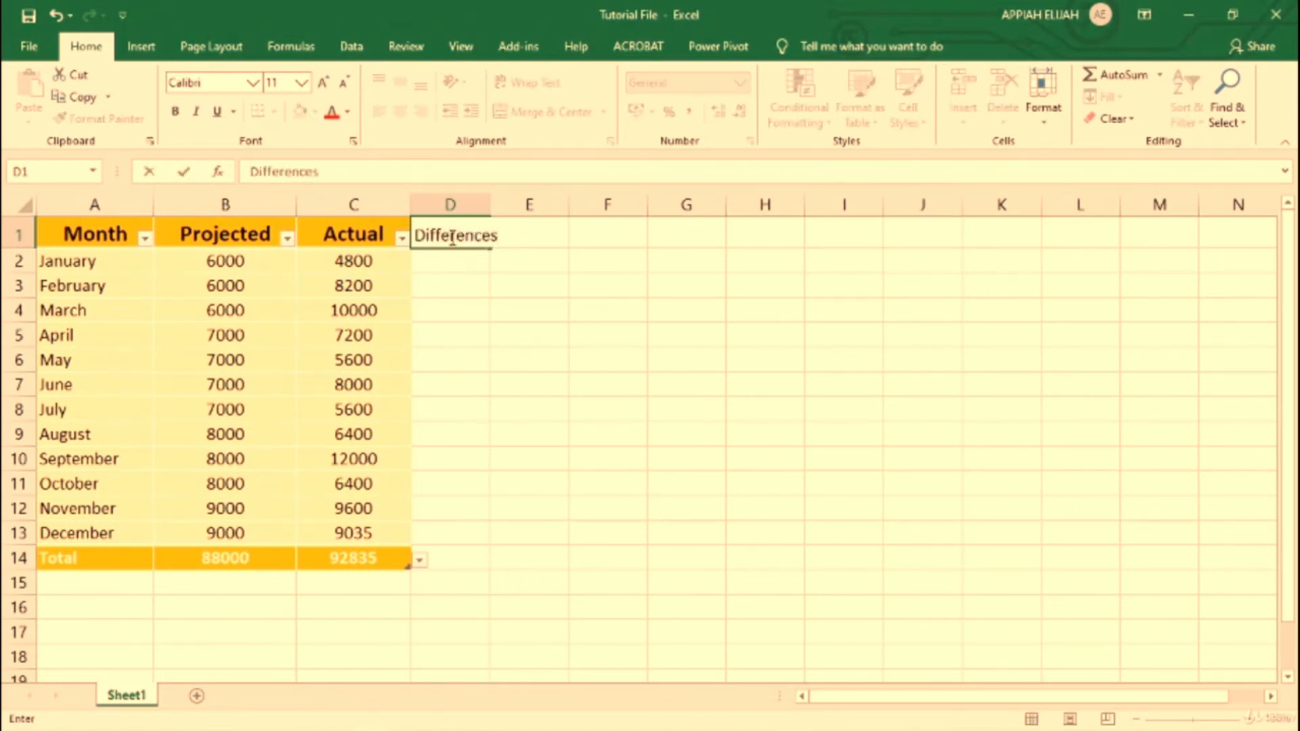
key(Return)
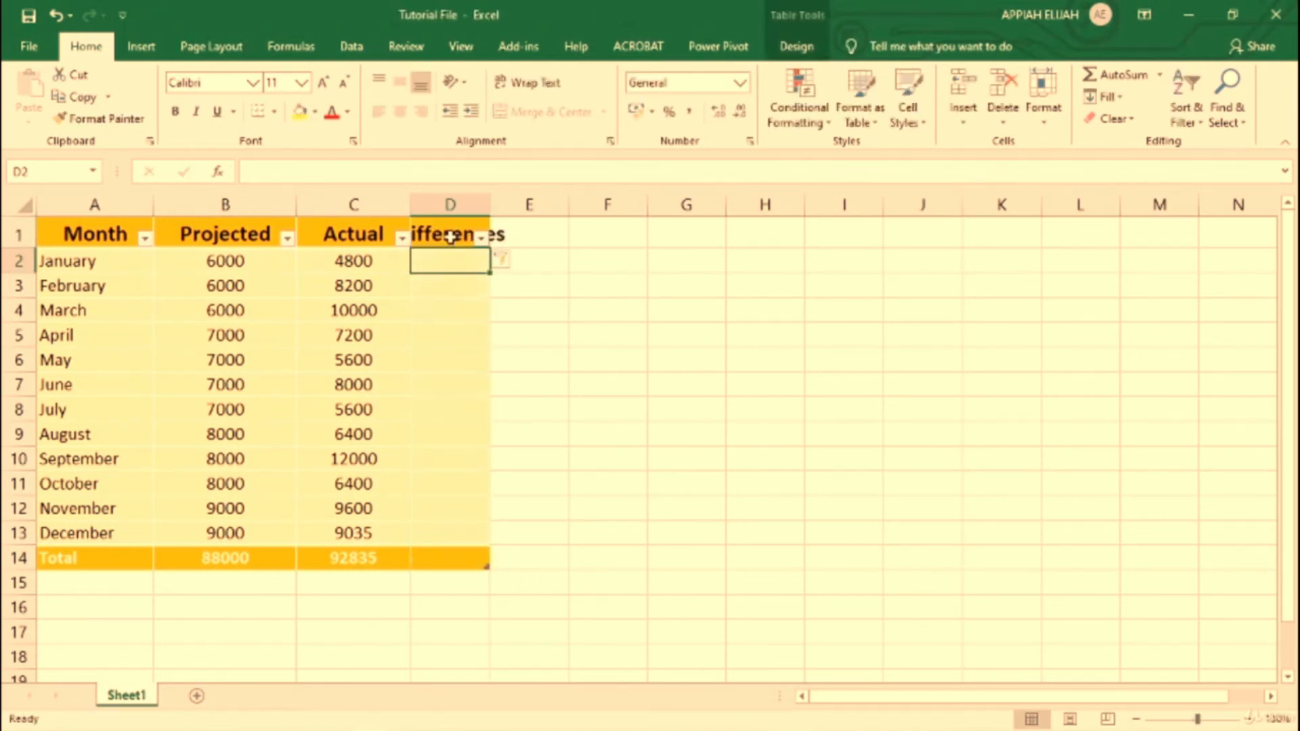
double_click(486, 205)
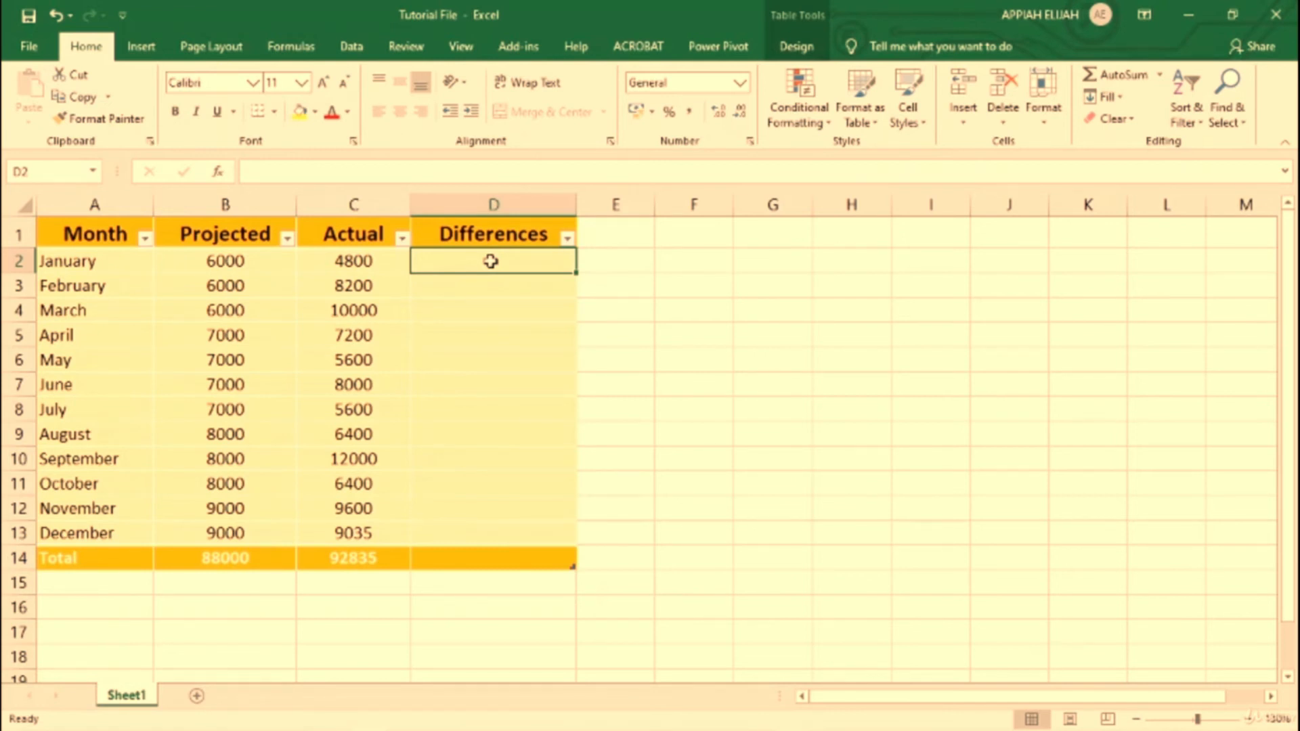
text(=)
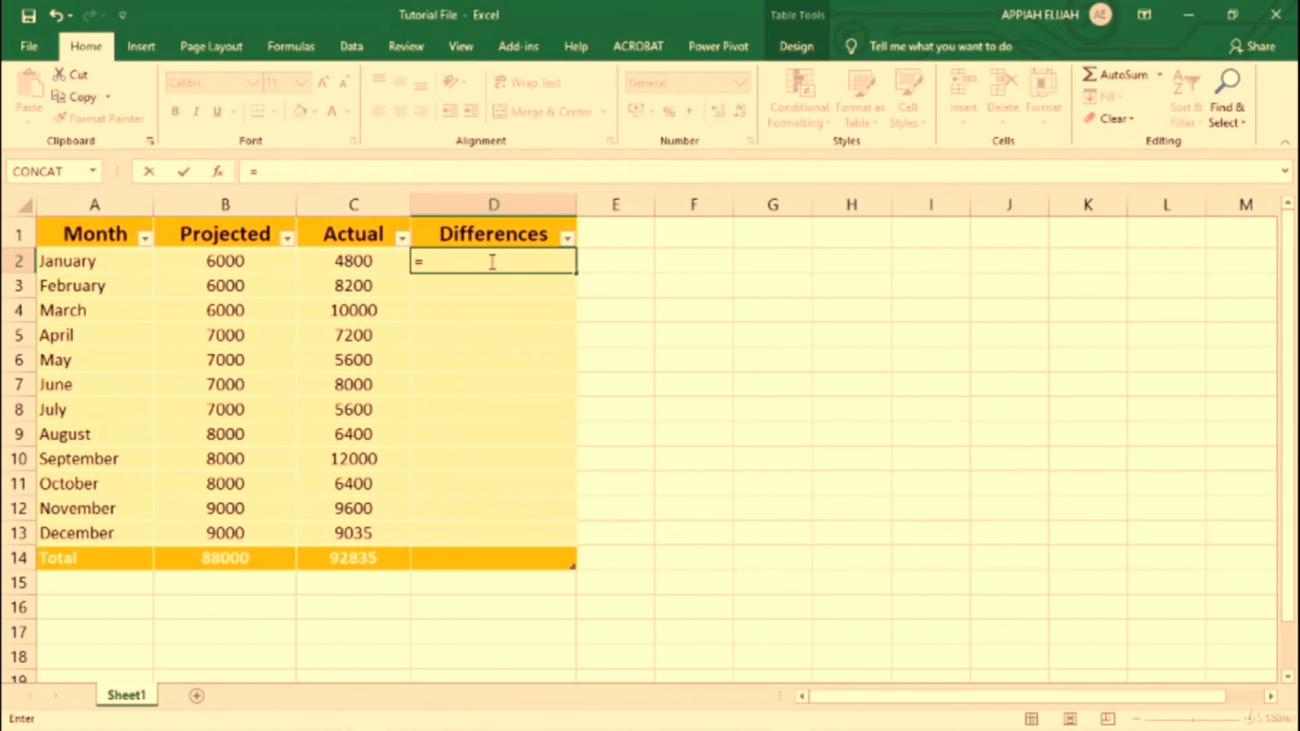
click(353, 260)
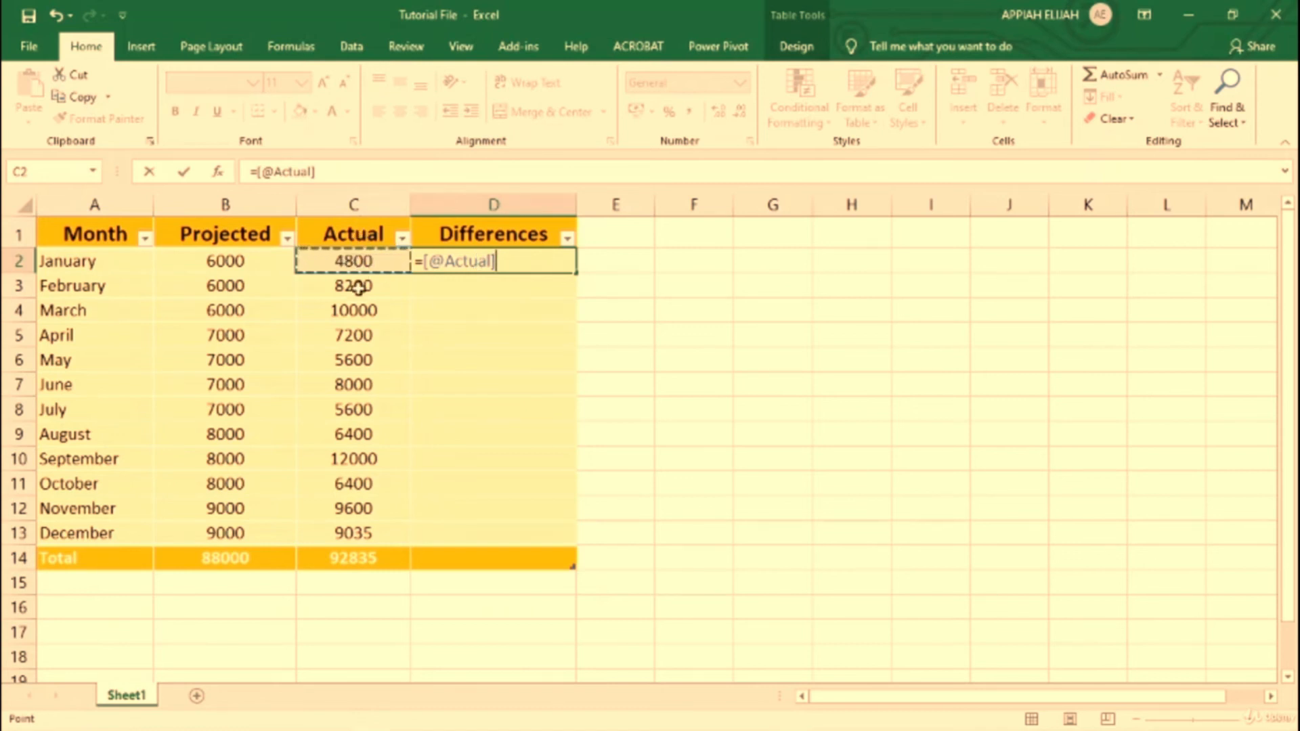
text(-)
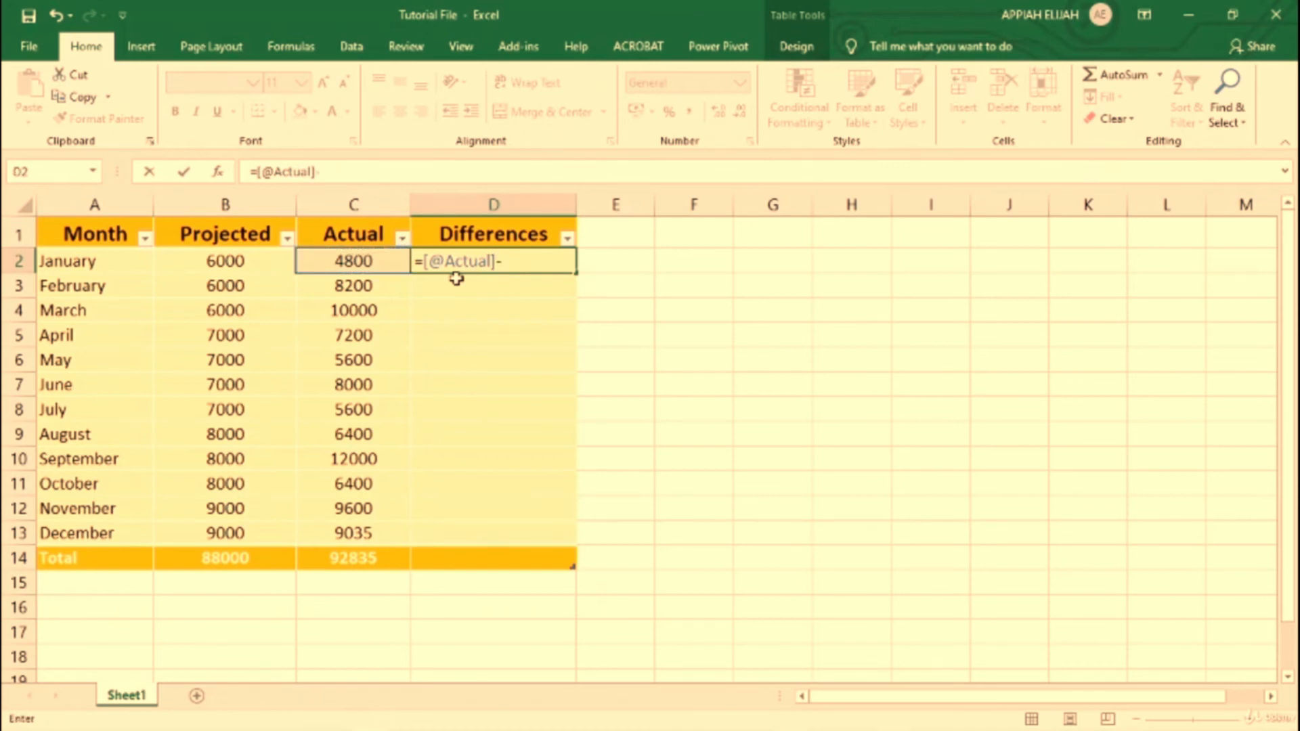
key(Left)
key(Left)
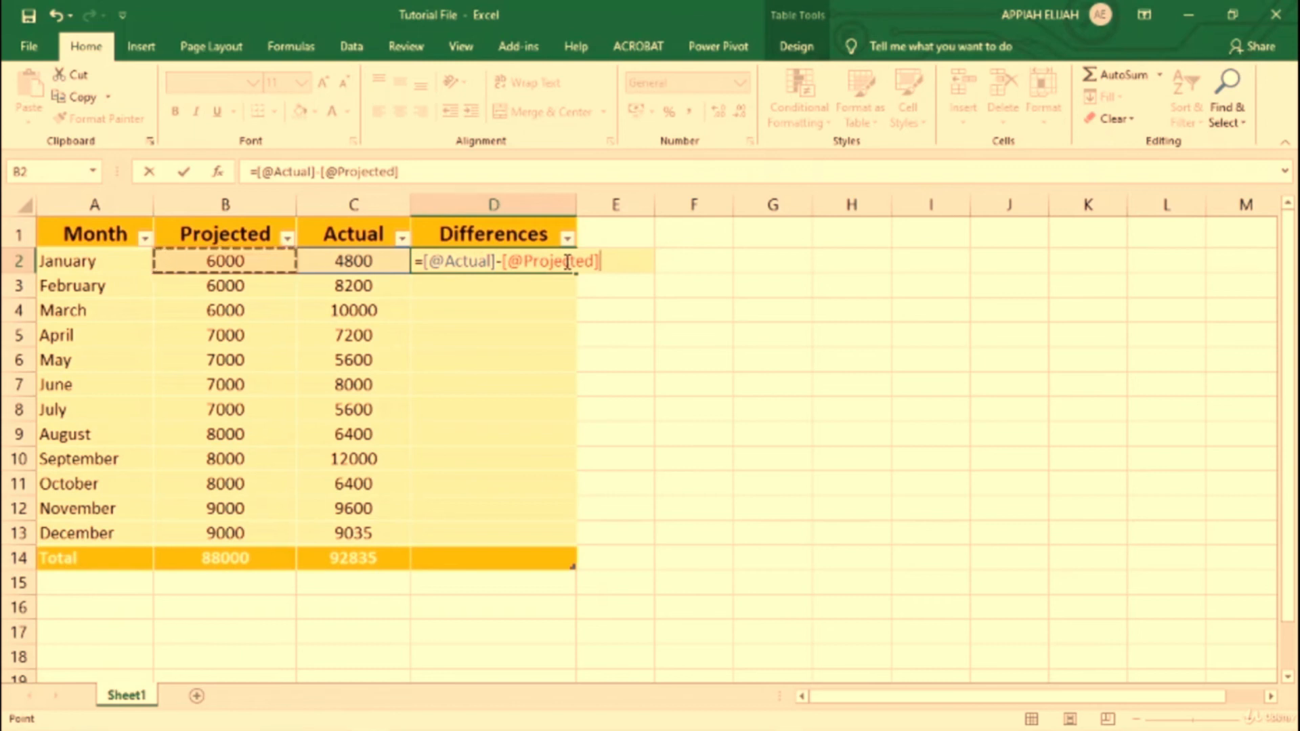
key(Return)
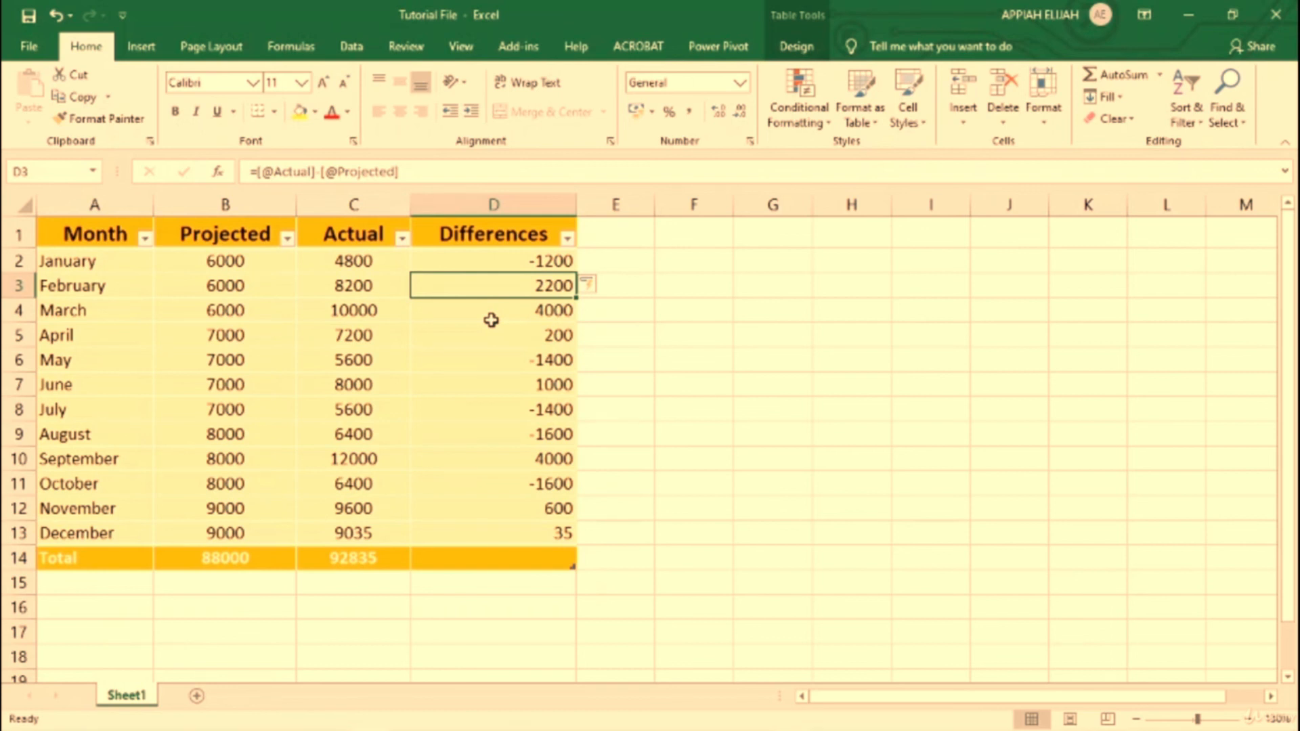
Step: Calculate January's difference outside the table in cell F3 with the formula =C2-B2, and select that cell
click(687, 288)
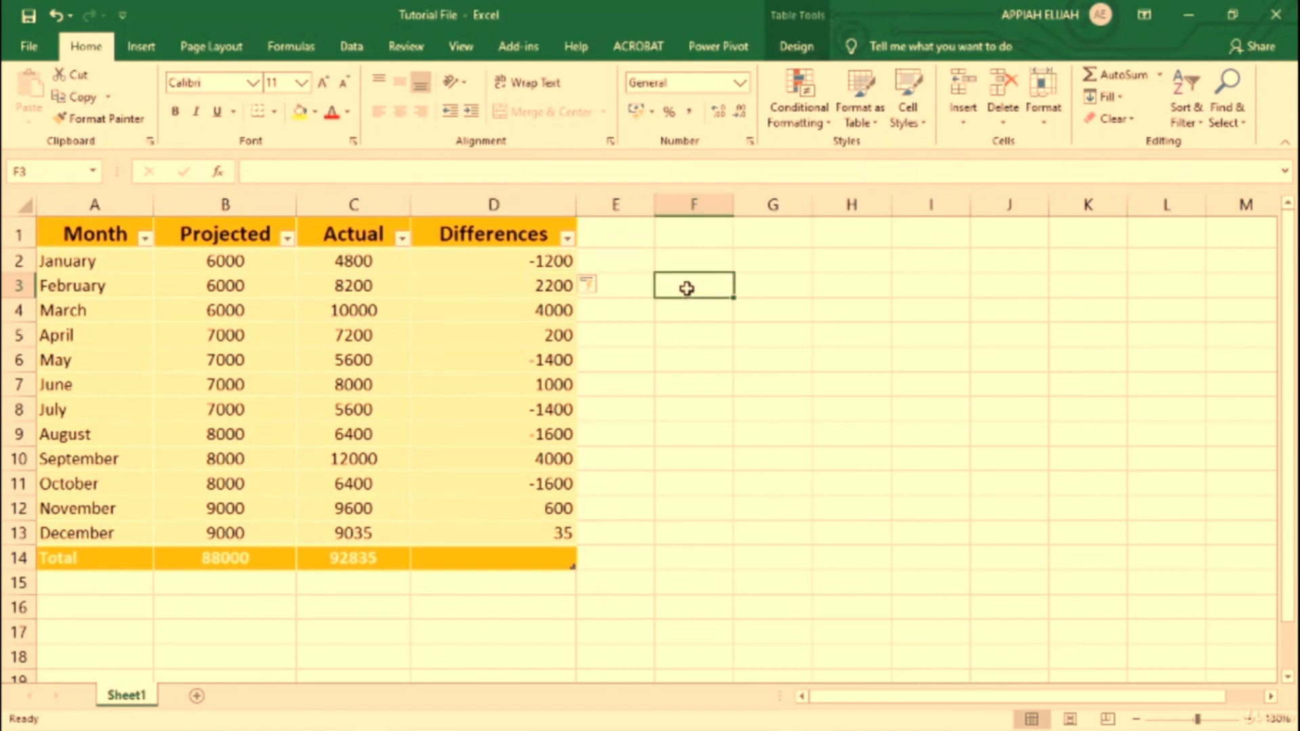
text(=)
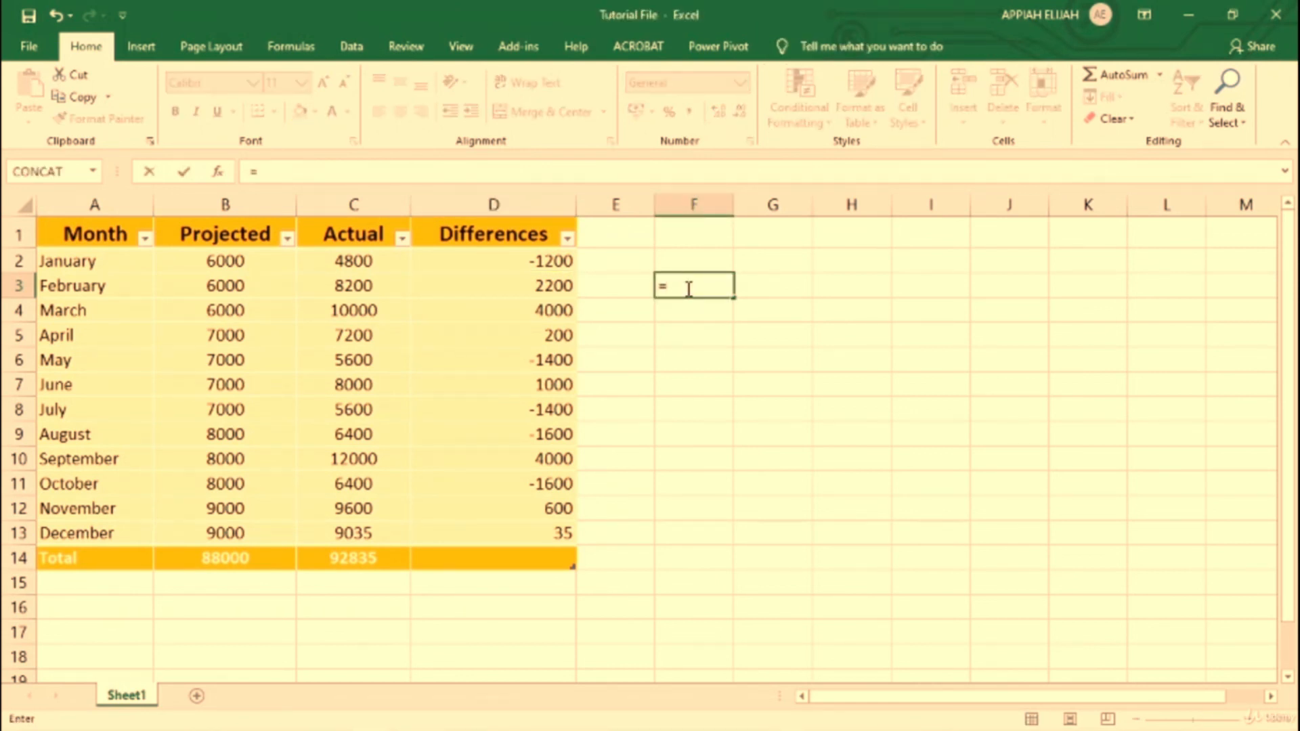
click(354, 263)
text(-)
click(251, 261)
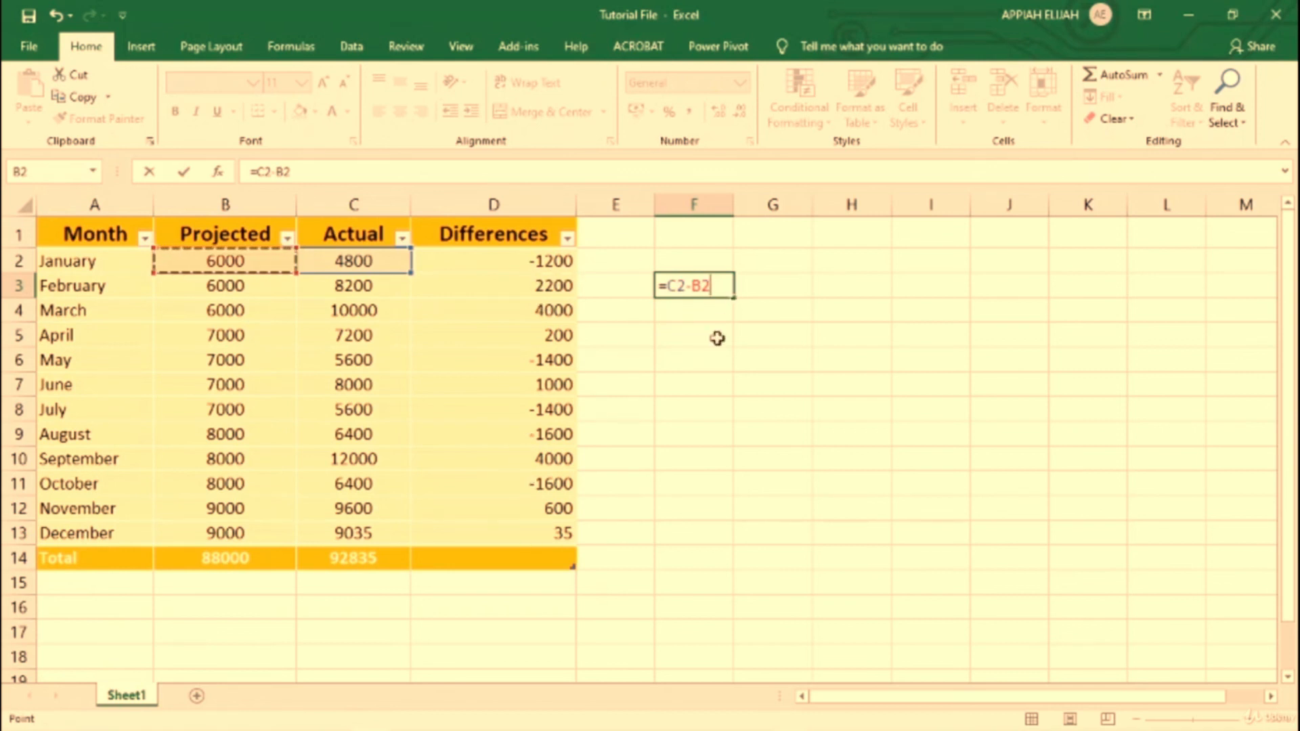
key(Return)
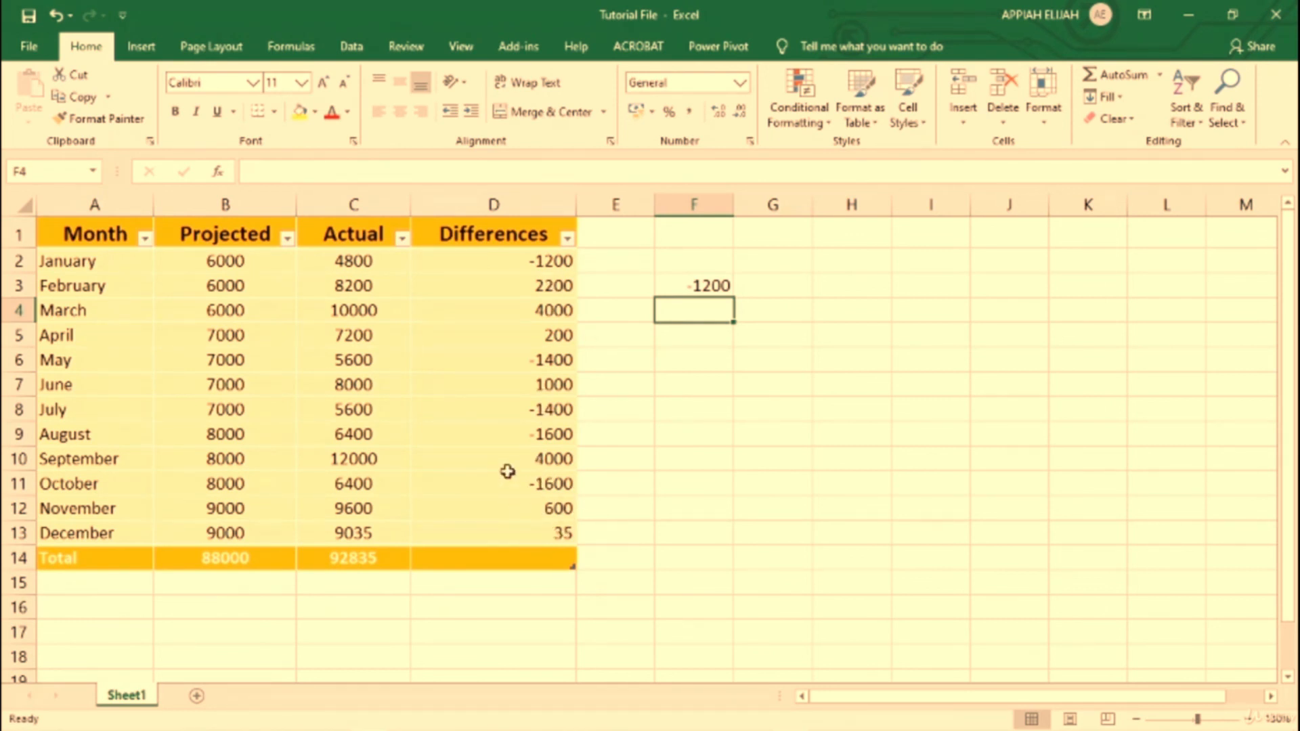
click(715, 284)
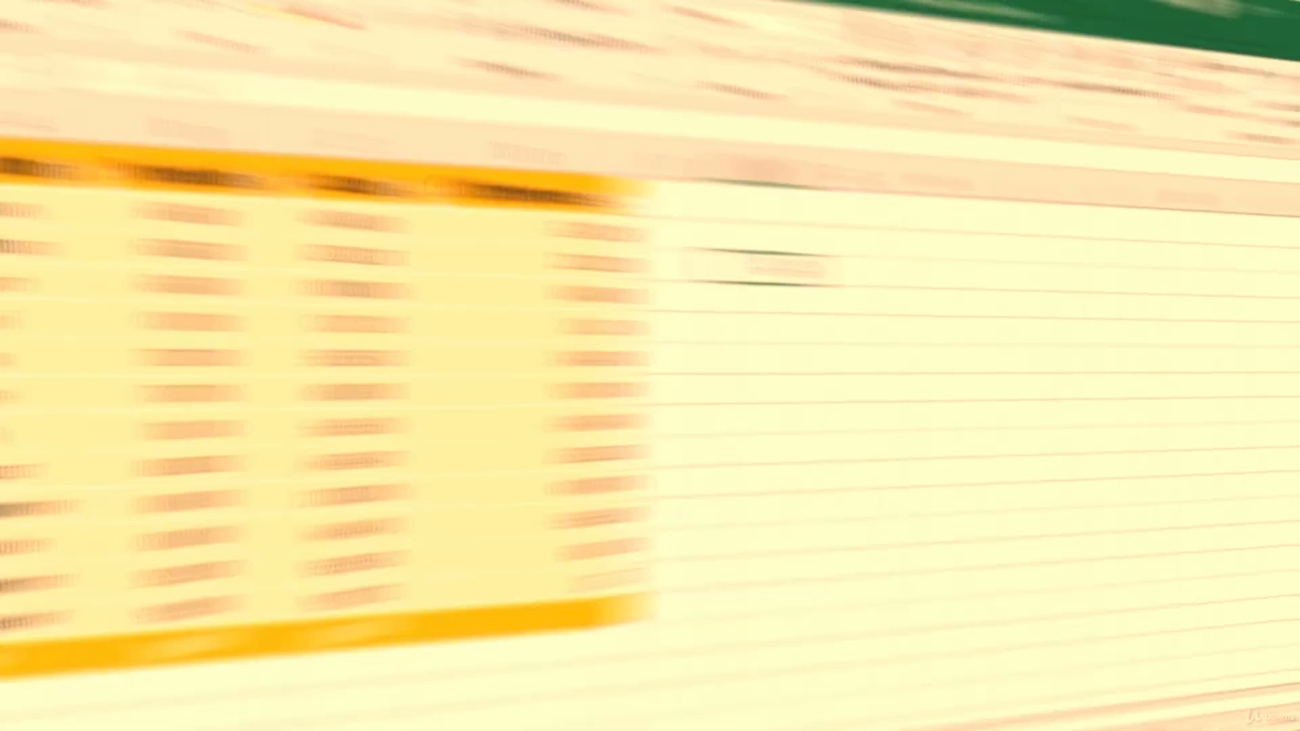